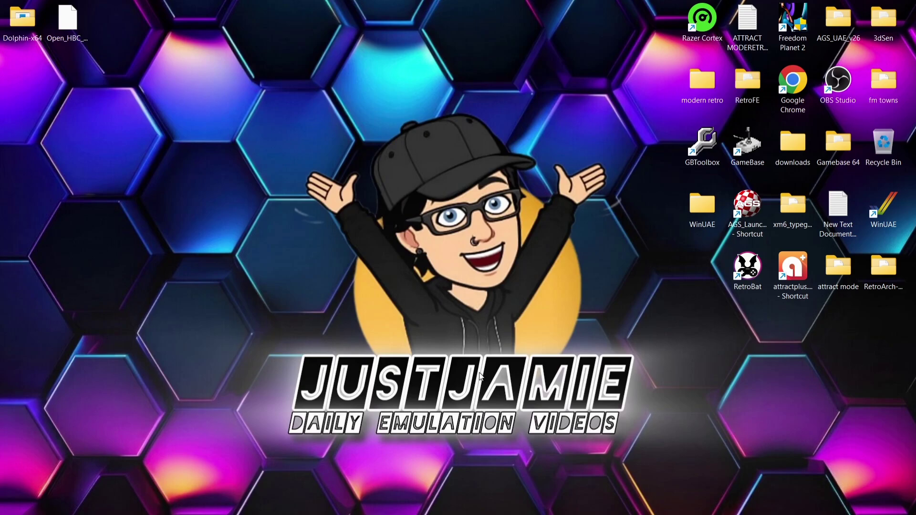
Step: Launch Dolphin.exe from the Dolphin-x64 desktop folder and perform the online Wii system update for Europe
{"action": "double_click", "coordinate": [19, 27]}
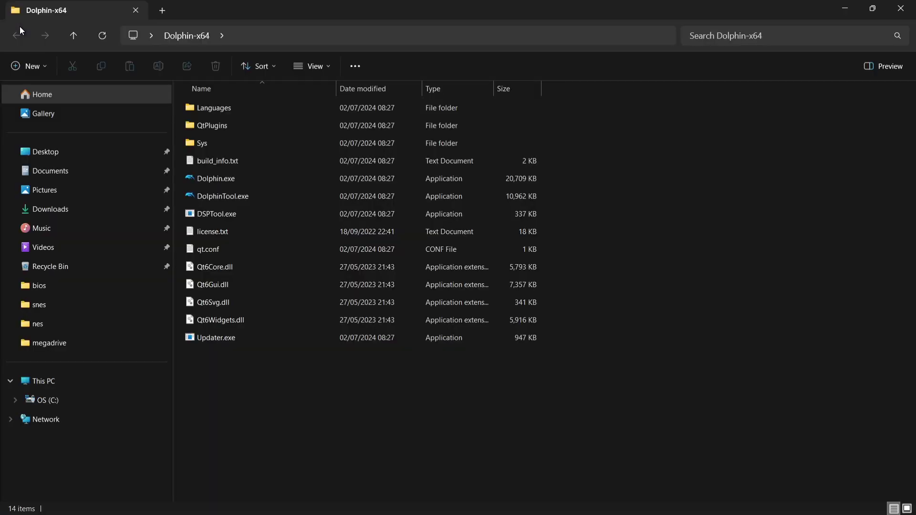
{"action": "double_click", "coordinate": [247, 179]}
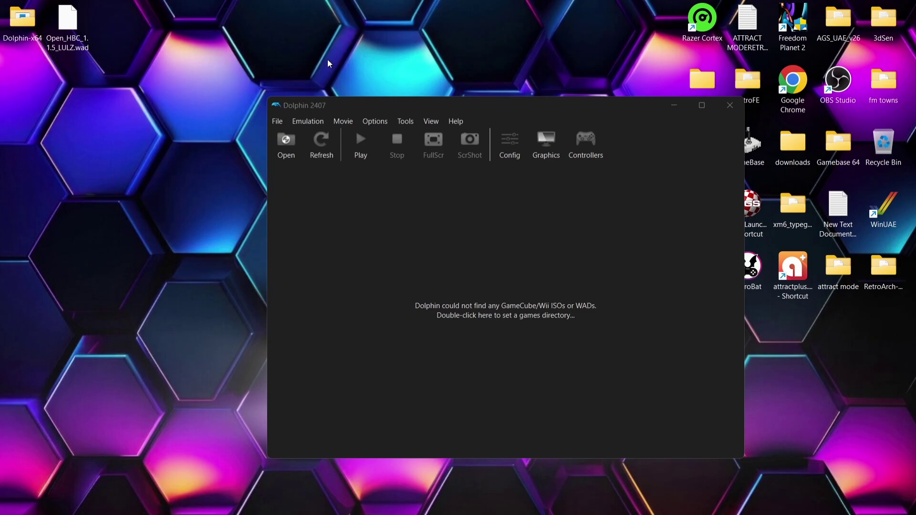
{"action": "left_click", "coordinate": [405, 122]}
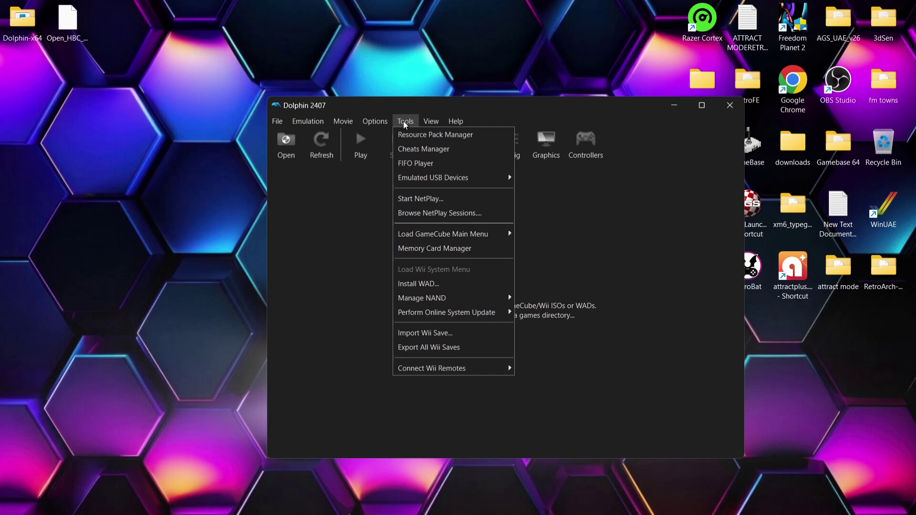
{"action": "mouse_move", "coordinate": [464, 316]}
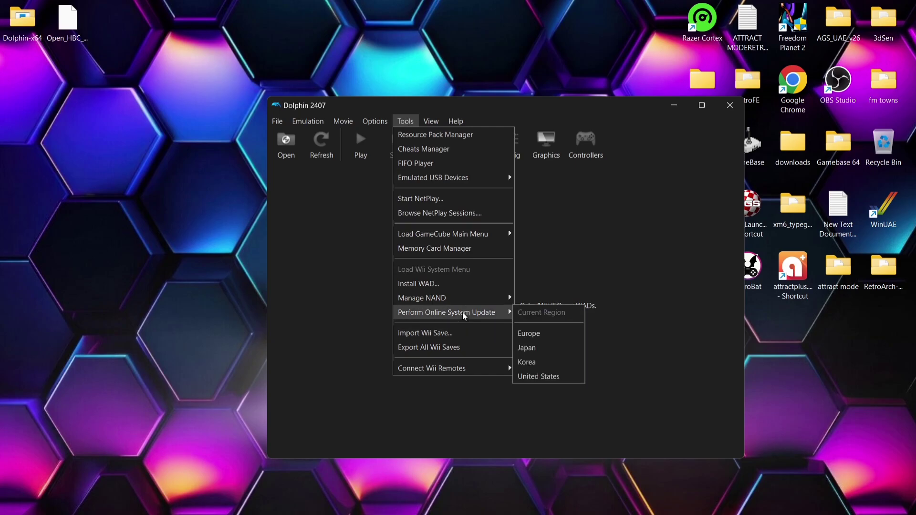
{"action": "left_click", "coordinate": [536, 334]}
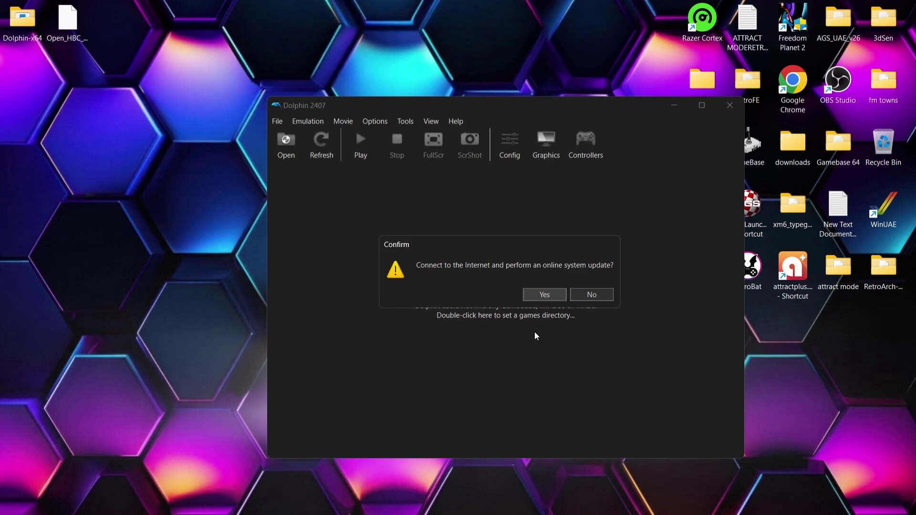
{"action": "left_click", "coordinate": [541, 294]}
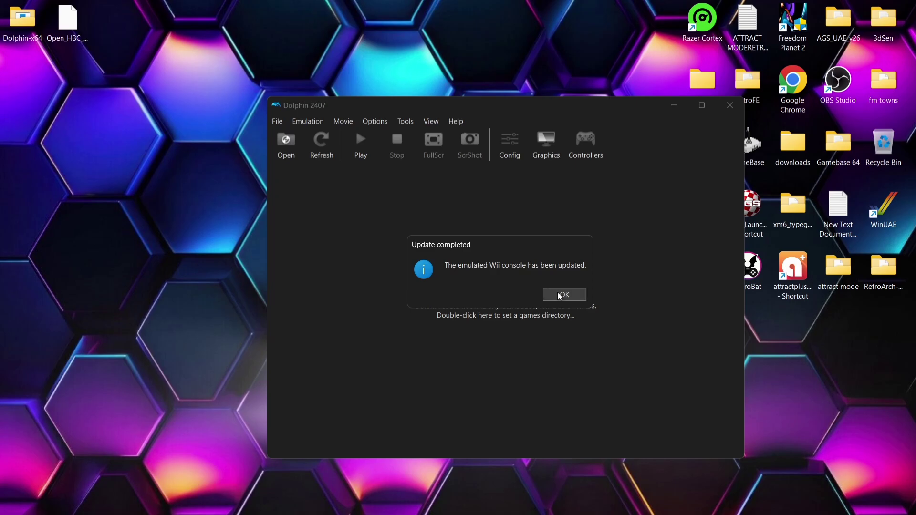
{"action": "left_click", "coordinate": [559, 295]}
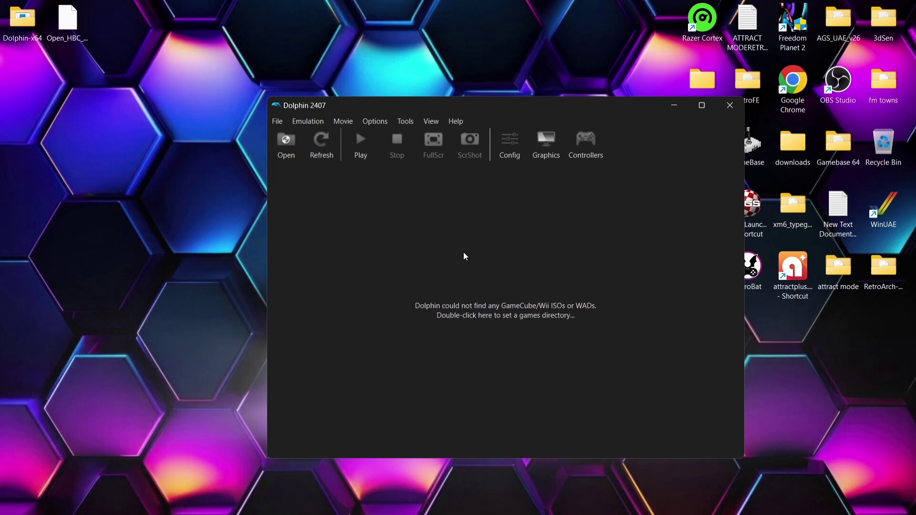
Step: Load Wii System Menu 4.3E, continue past the safety screen to the channel list, and stop the emulation
{"action": "left_click", "coordinate": [407, 123]}
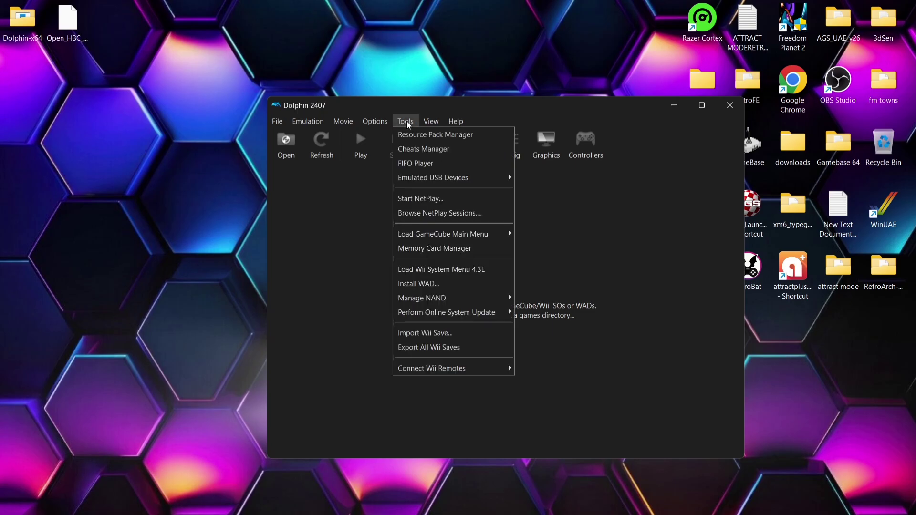
{"action": "left_click", "coordinate": [497, 272]}
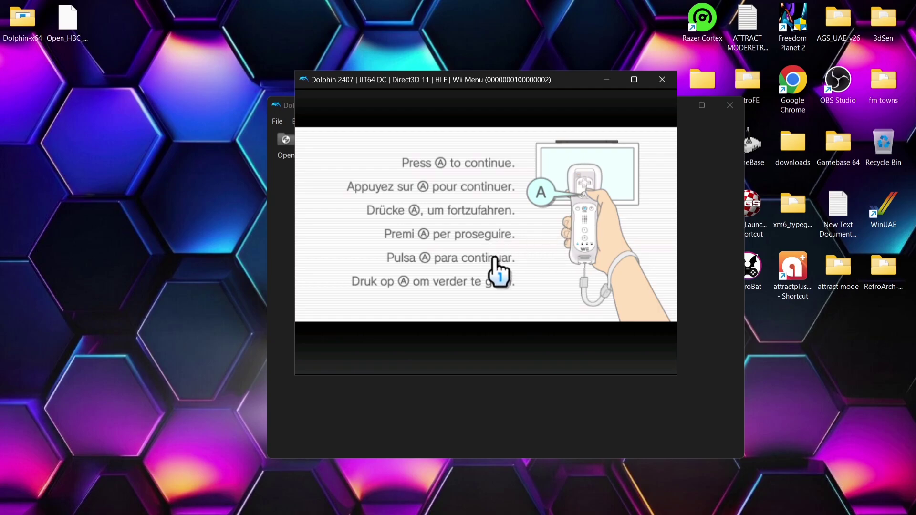
{"action": "left_click", "coordinate": [493, 253]}
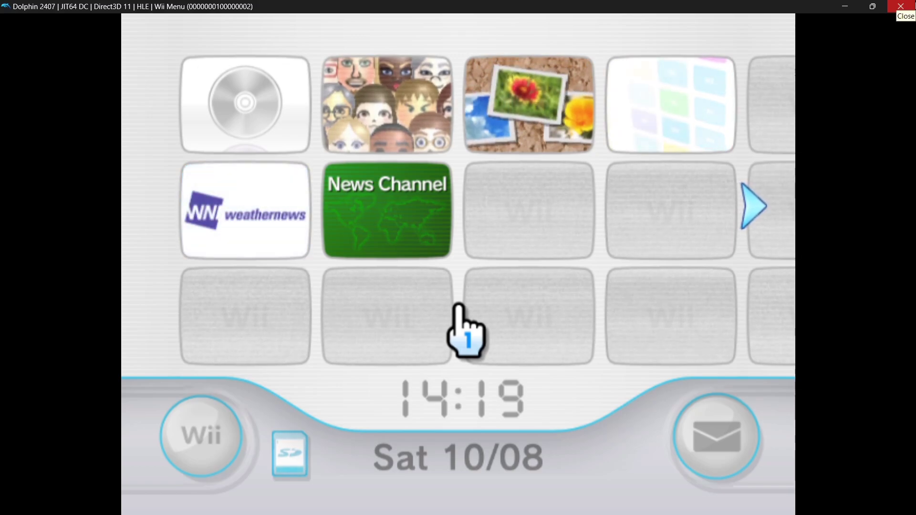
{"action": "left_click", "coordinate": [901, 6]}
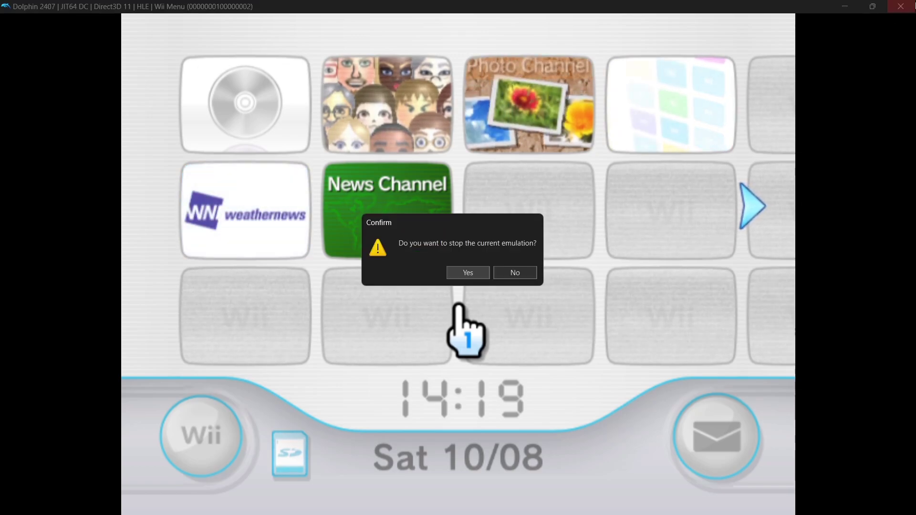
{"action": "left_click", "coordinate": [477, 275]}
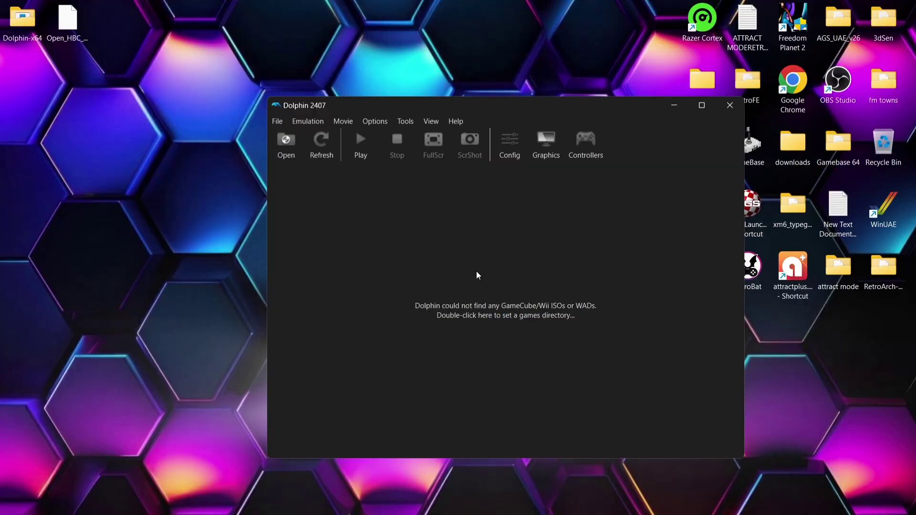
Step: Install Open_HBC_1.1.5_LULZ.wad from the Desktop to the NAND
{"action": "left_click", "coordinate": [72, 32]}
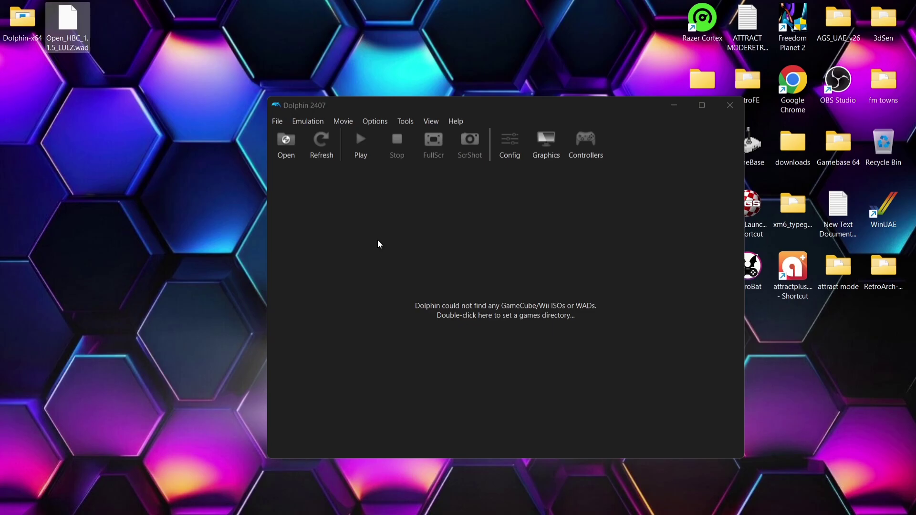
{"action": "left_click", "coordinate": [401, 121]}
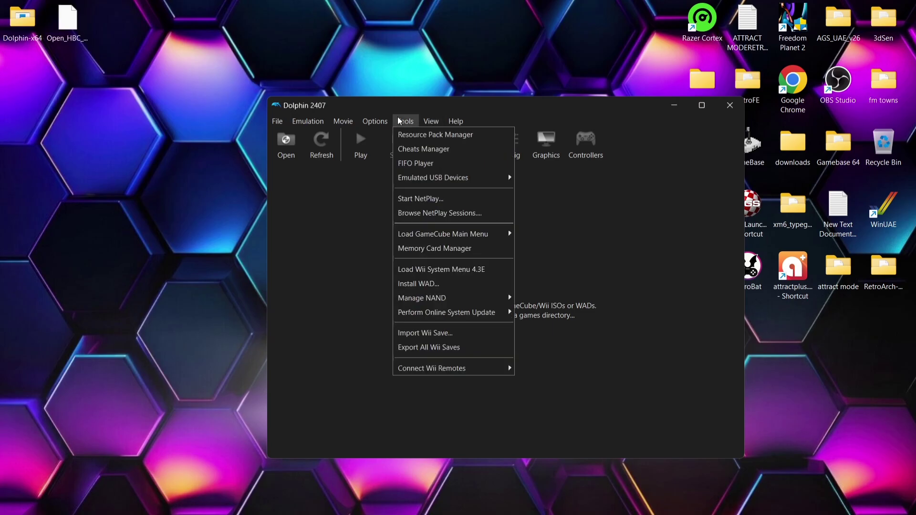
{"action": "left_click", "coordinate": [446, 284]}
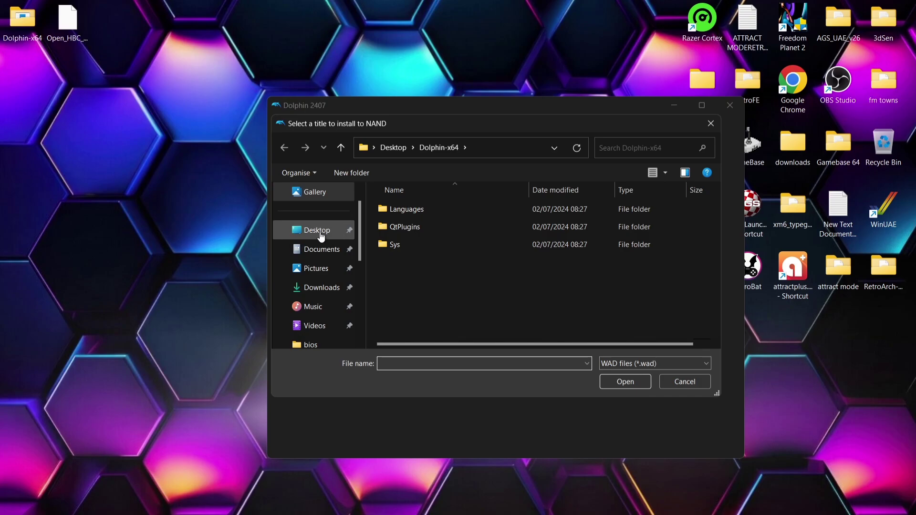
{"action": "left_click", "coordinate": [321, 236]}
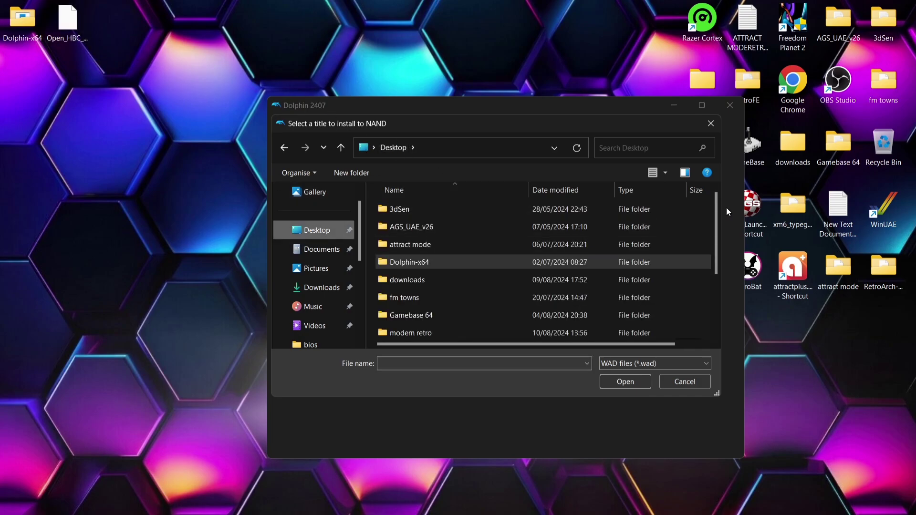
{"action": "left_click_drag", "start_coordinate": [717, 207], "coordinate": [719, 265]}
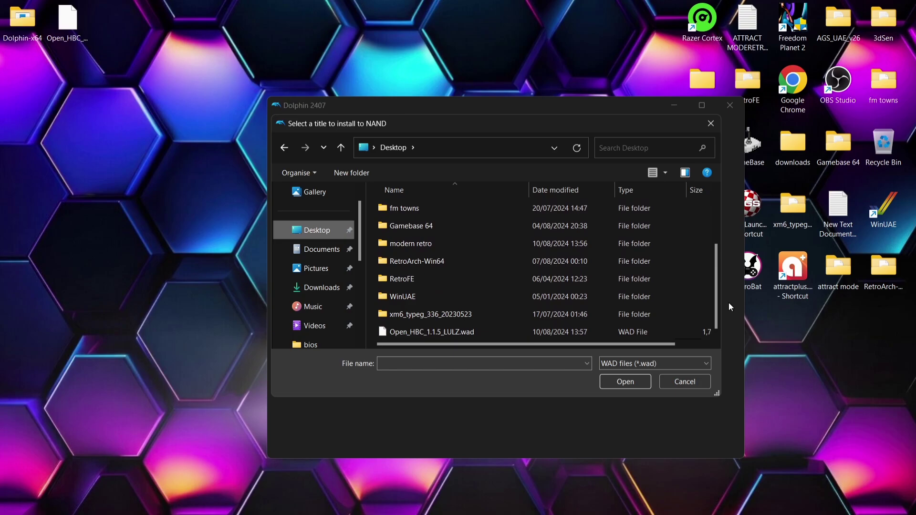
{"action": "double_click", "coordinate": [486, 333]}
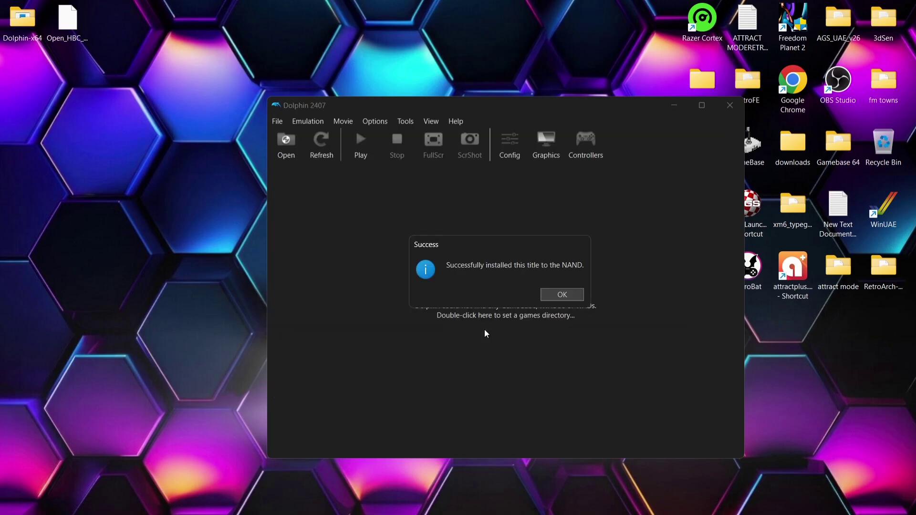
{"action": "left_click", "coordinate": [563, 295]}
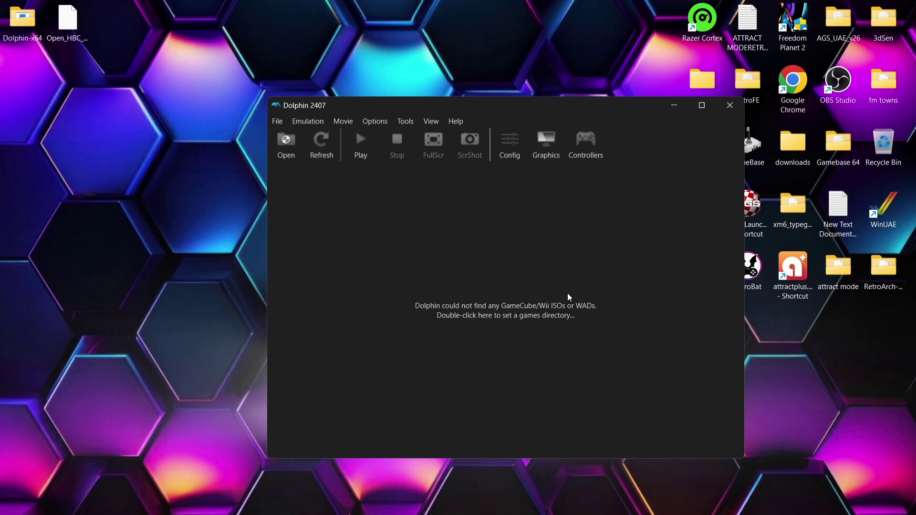
Step: Open the Homebrew Channel from Wii System Menu 4.3E, allowing Dolphin.exe network access, and stop the emulation
{"action": "left_click", "coordinate": [411, 123]}
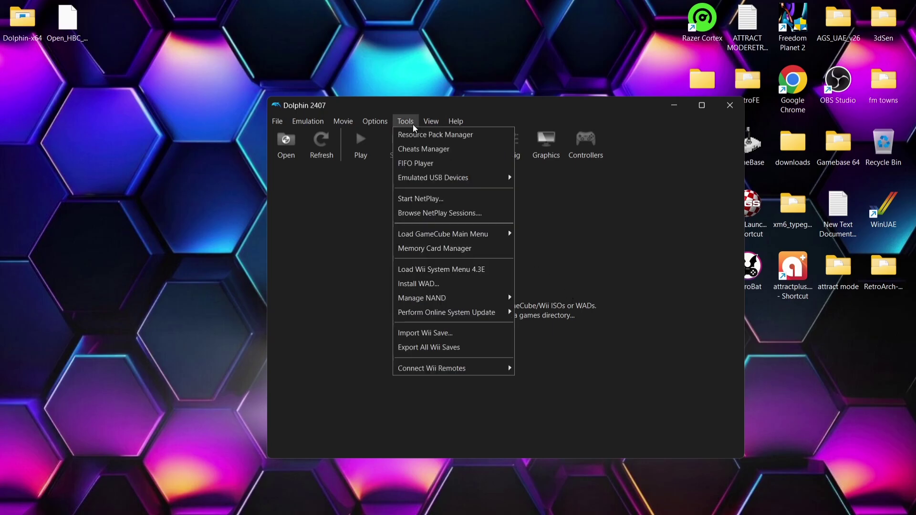
{"action": "left_click", "coordinate": [432, 270]}
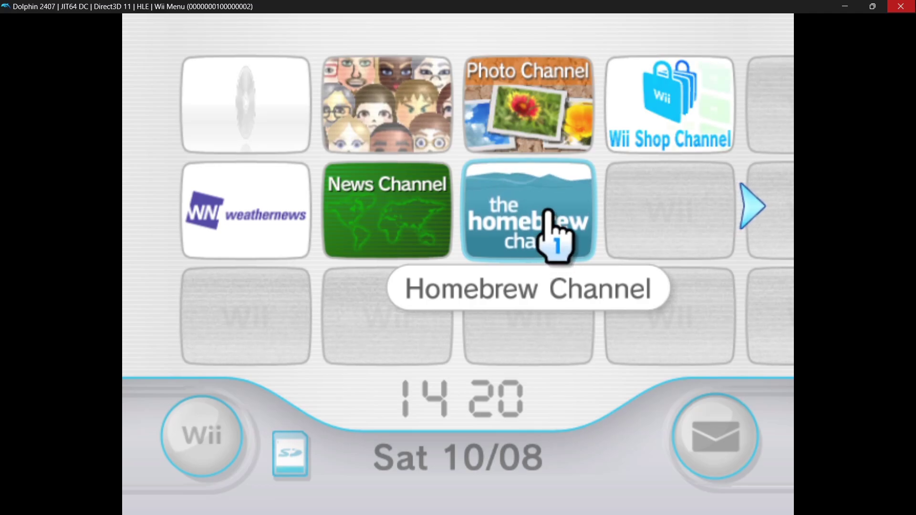
{"action": "left_click", "coordinate": [551, 234]}
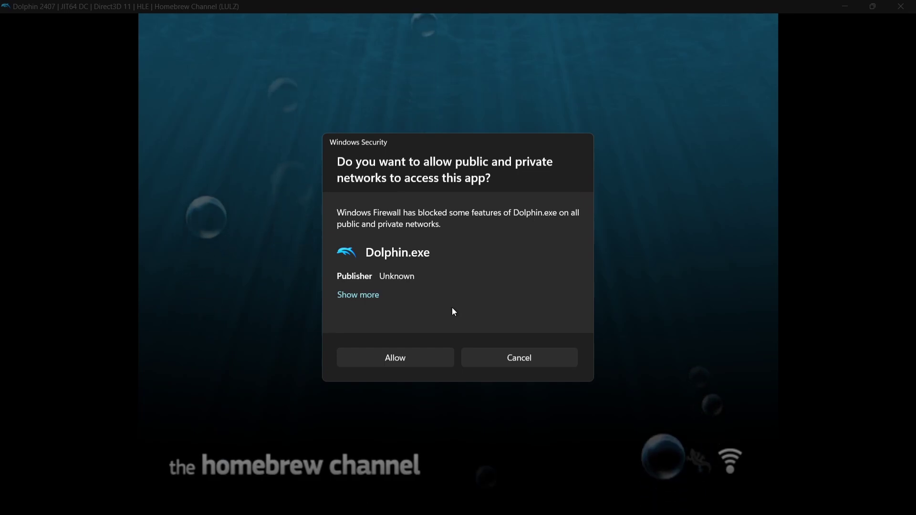
{"action": "left_click", "coordinate": [430, 358]}
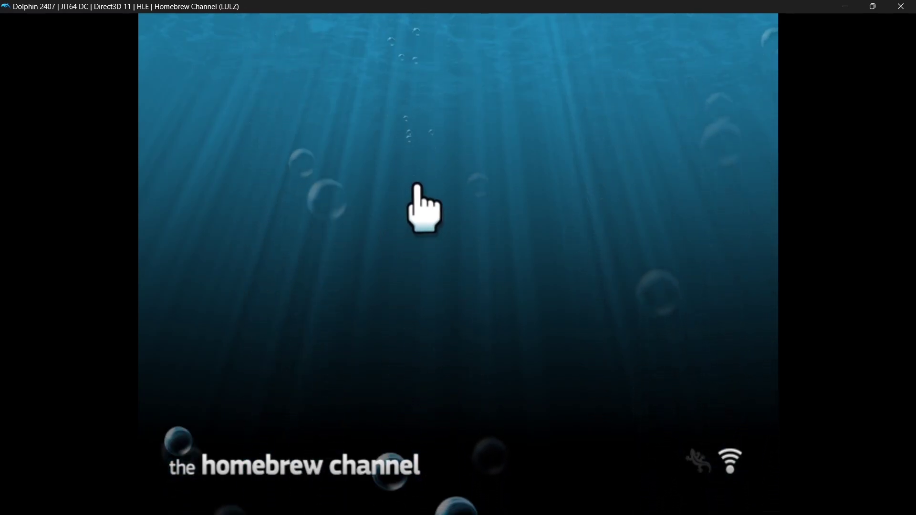
{"action": "left_click", "coordinate": [900, 5]}
{"action": "left_click", "coordinate": [468, 272]}
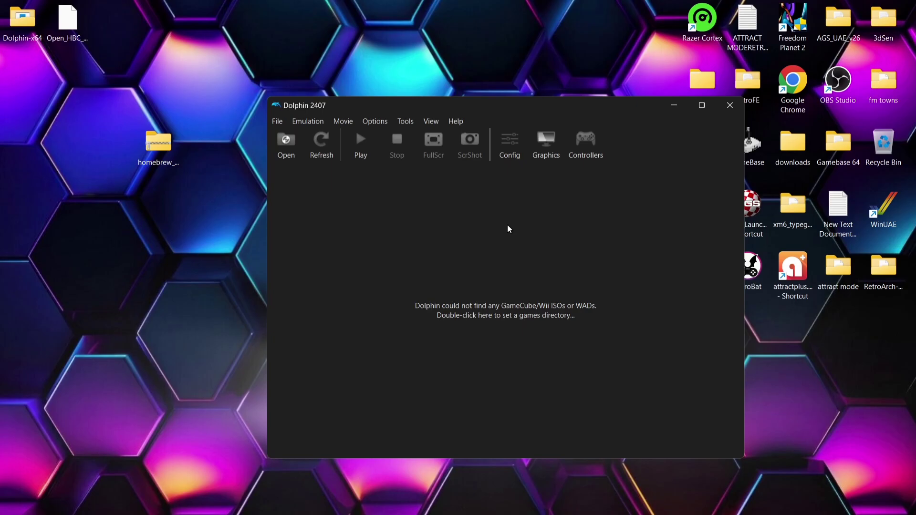
Step: Extract the apps and Homebrew Browser Guide and Help folders from homebrew_browser.zip to the desktop and delete the zip
{"action": "left_click", "coordinate": [158, 143]}
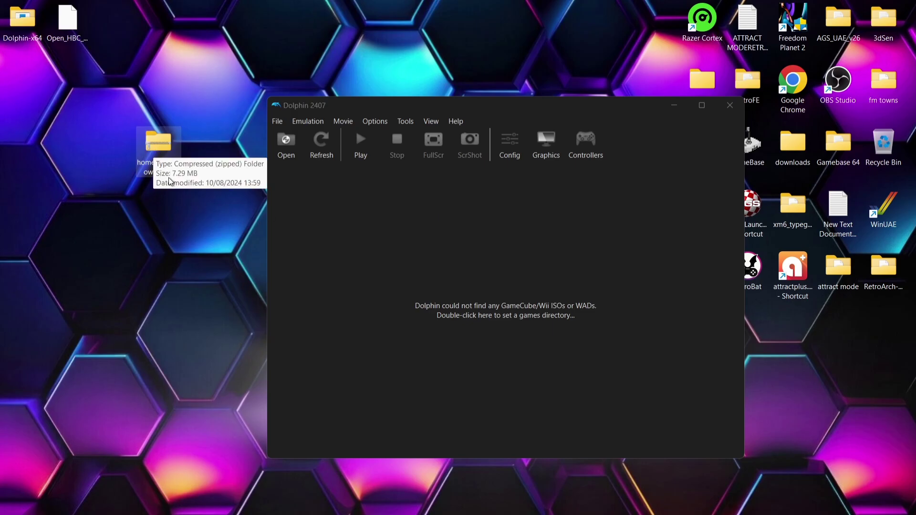
{"action": "right_click", "coordinate": [159, 141]}
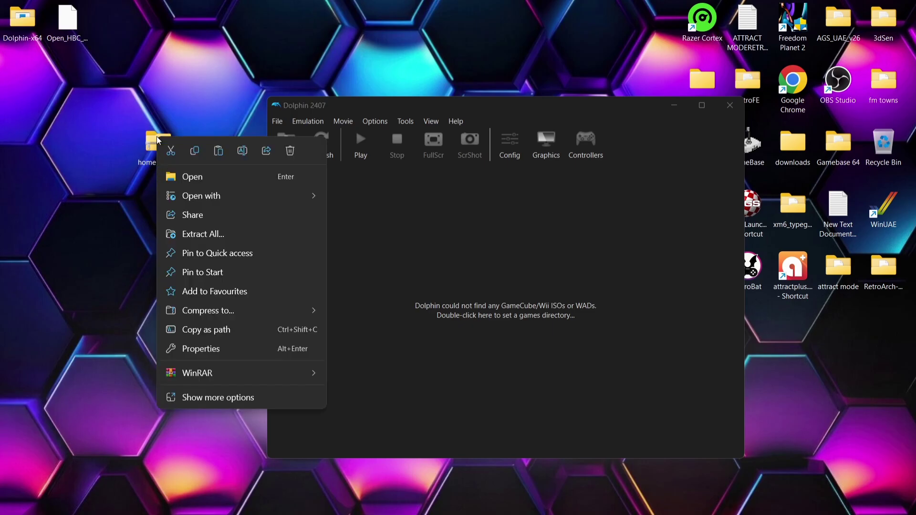
{"action": "left_click", "coordinate": [194, 179]}
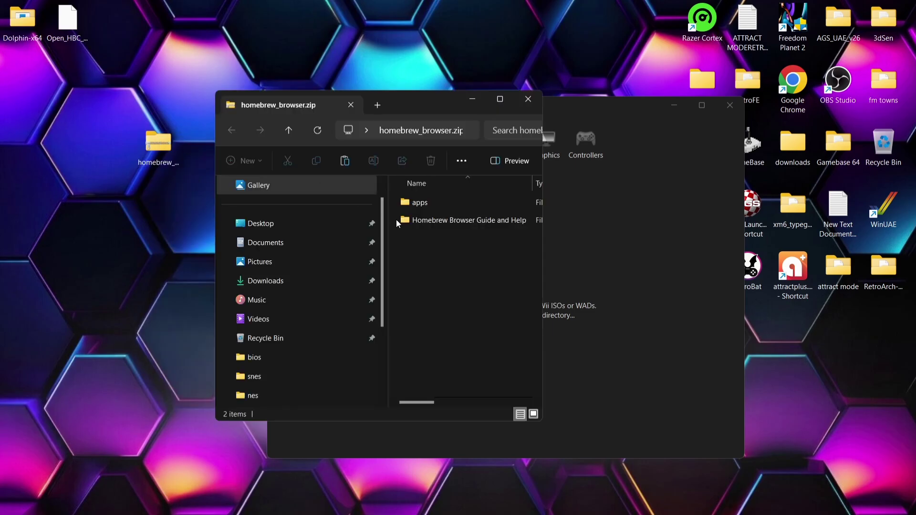
{"action": "left_click_drag", "start_coordinate": [448, 258], "coordinate": [75, 214]}
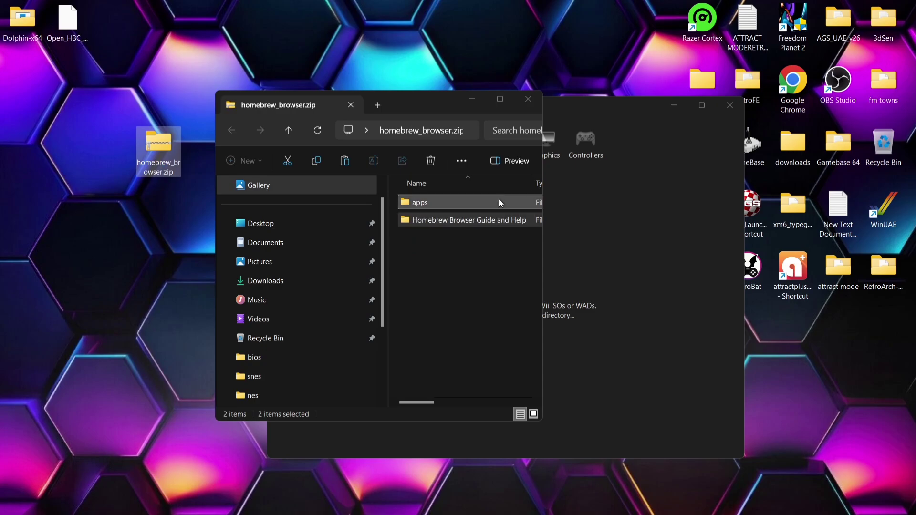
{"action": "left_click", "coordinate": [529, 99]}
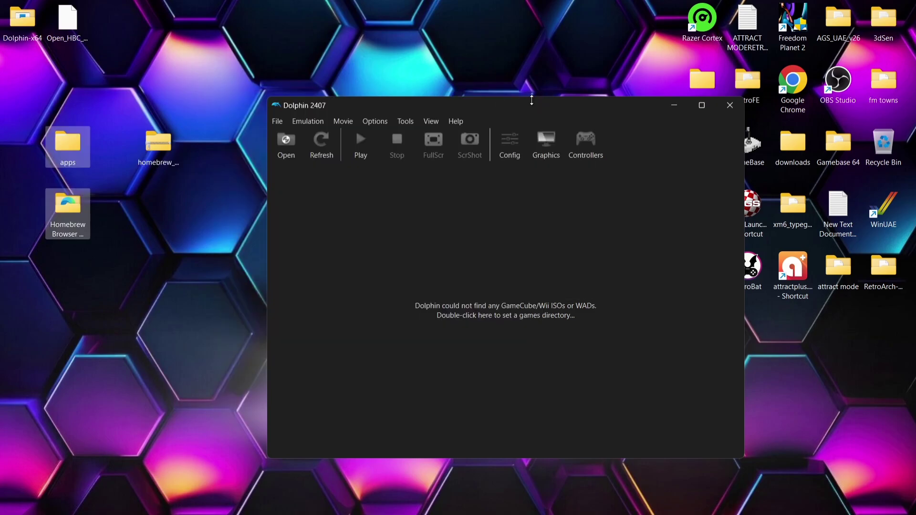
{"action": "right_click", "coordinate": [171, 146]}
{"action": "left_click", "coordinate": [299, 161]}
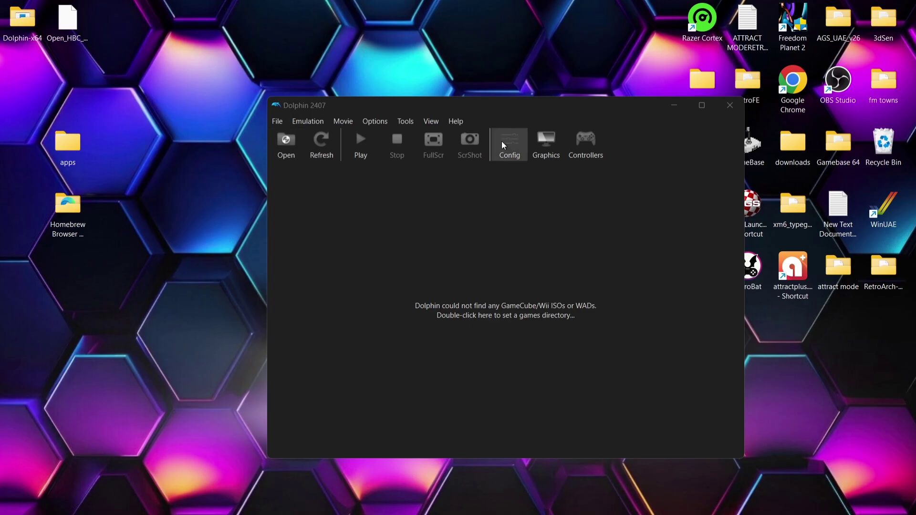
Step: In the Wii SD card settings, enable Automatically Sync with Folder and keep the SD card file size on Auto
{"action": "left_click", "coordinate": [514, 146]}
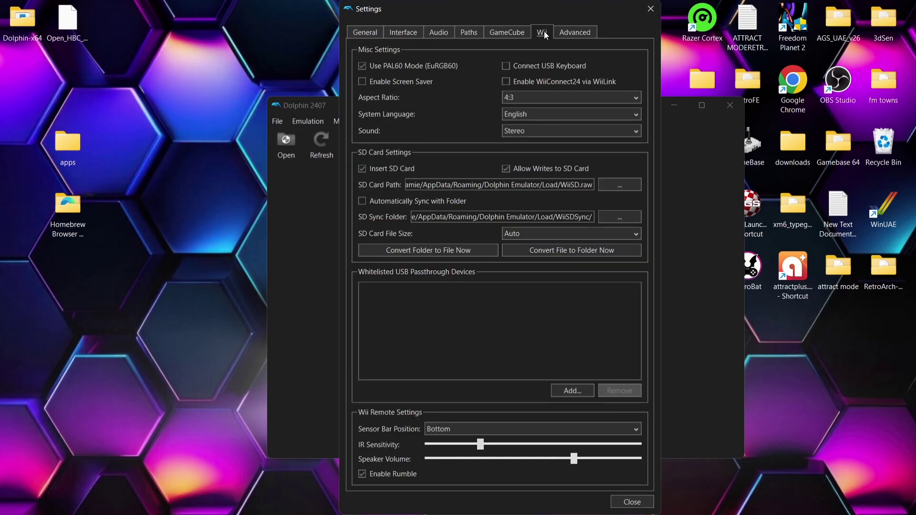
{"action": "left_click", "coordinate": [363, 204]}
{"action": "left_click", "coordinate": [551, 235]}
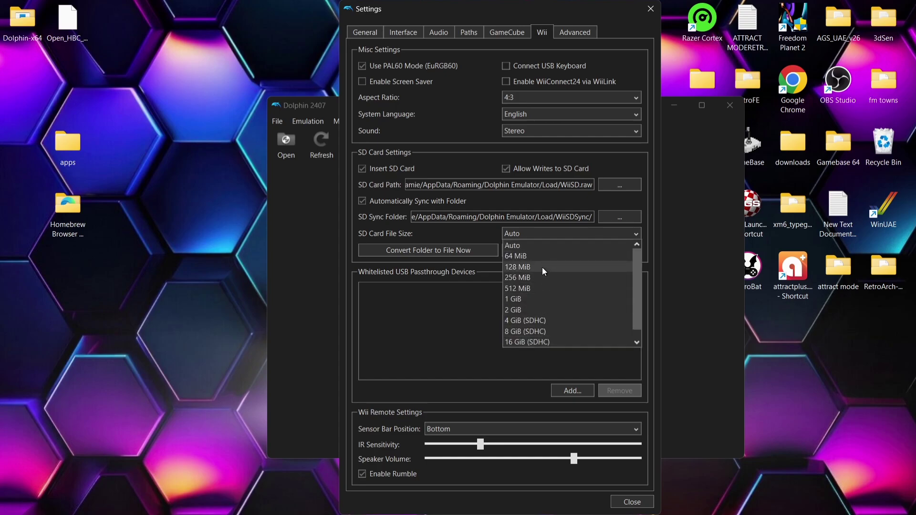
{"action": "left_click", "coordinate": [546, 246]}
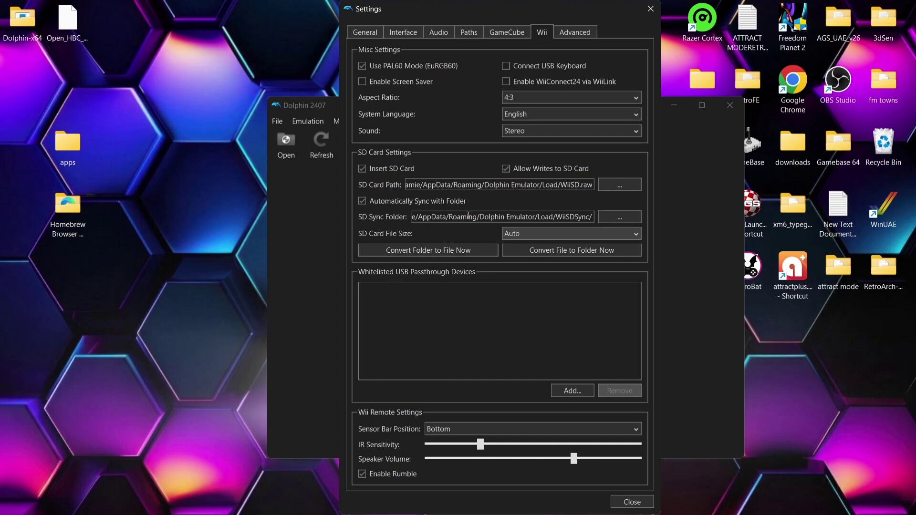
Step: Copy the SD Sync Folder path from the Wii settings and open that WiiSDSync folder in File Explorer
{"action": "triple_click", "coordinate": [468, 217]}
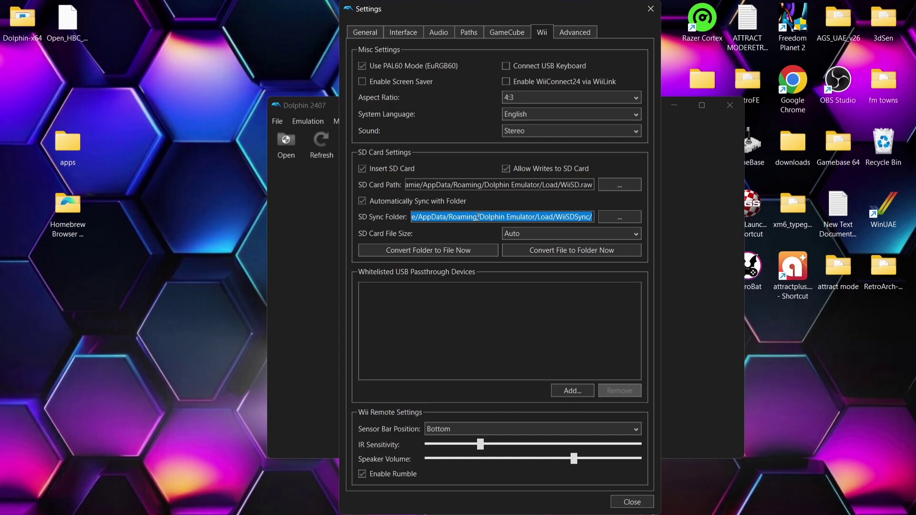
{"action": "right_click", "coordinate": [478, 218]}
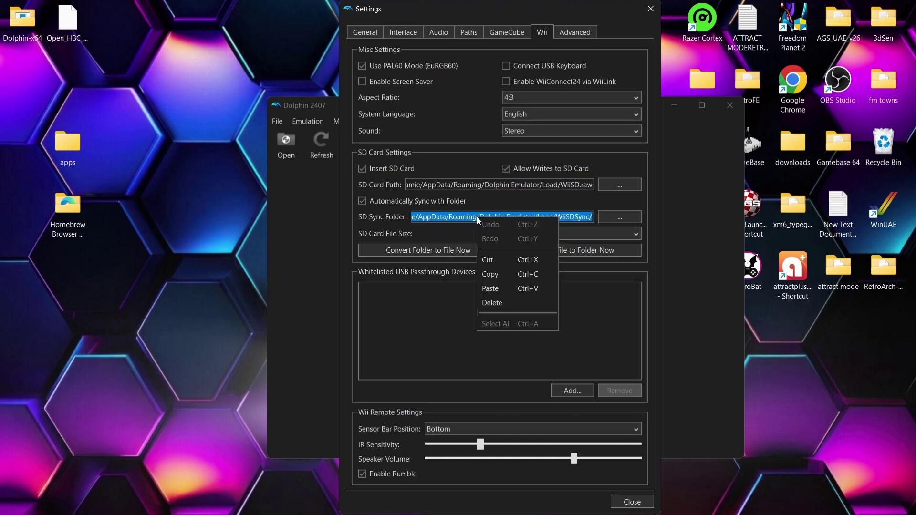
{"action": "left_click", "coordinate": [497, 276]}
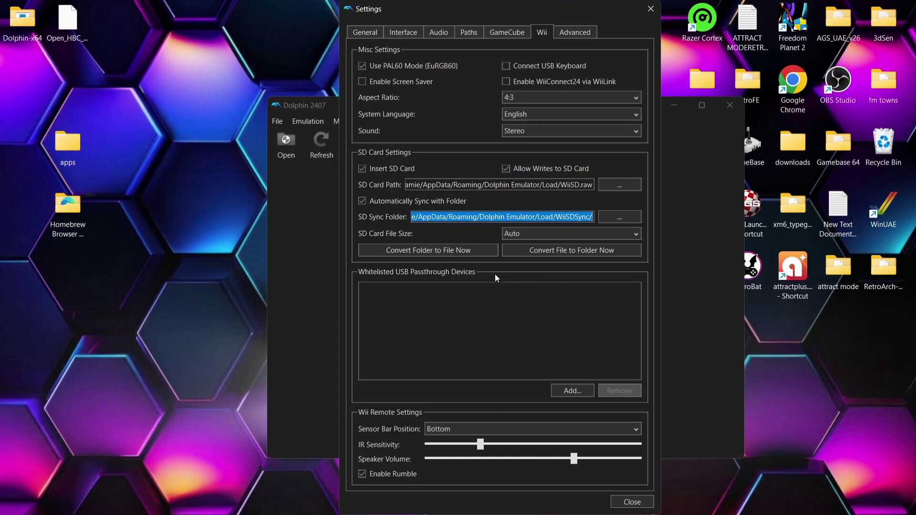
{"action": "double_click", "coordinate": [833, 273]}
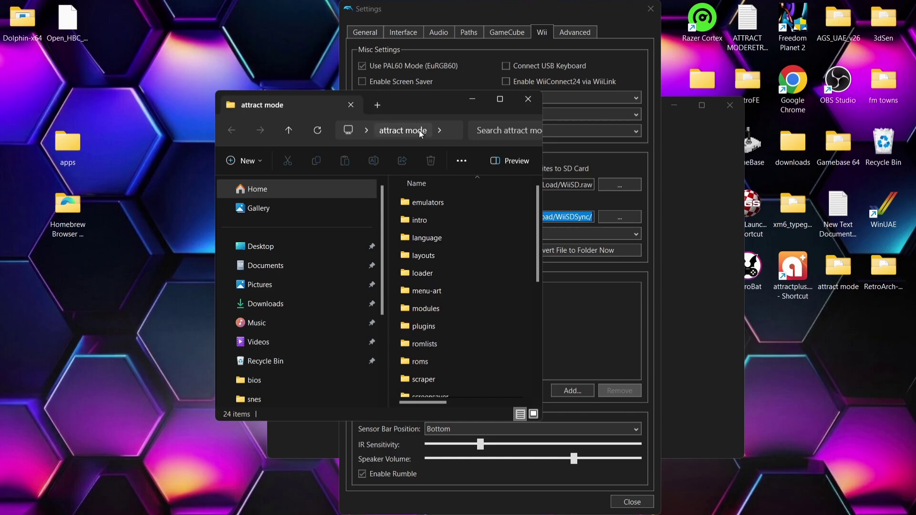
{"action": "double_click", "coordinate": [436, 108]}
{"action": "left_click", "coordinate": [373, 34]}
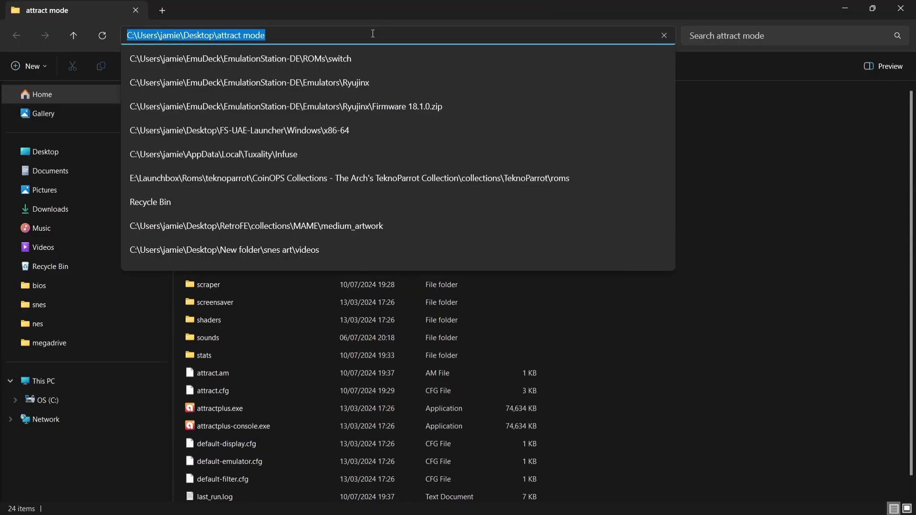
{"action": "key", "text": "ctrl+v"}
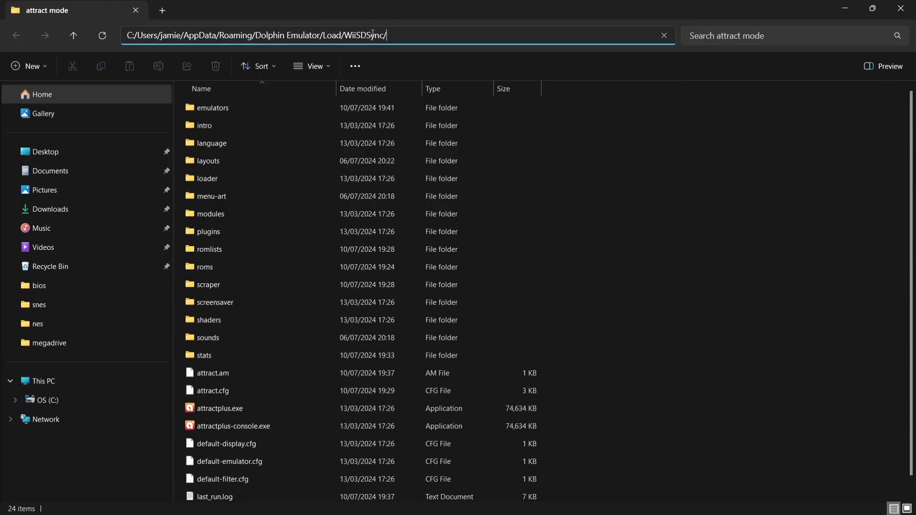
{"action": "key", "text": "Return"}
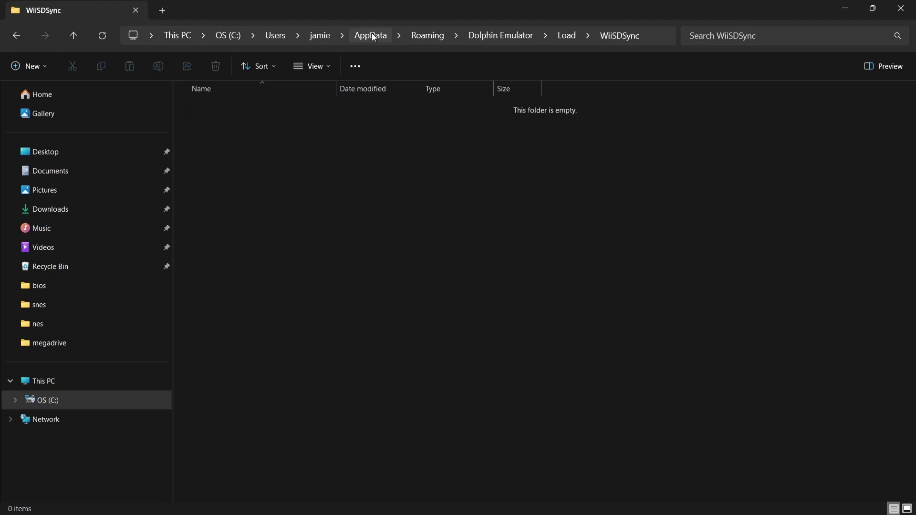
Step: Move the apps folder containing homebrew_browser from the desktop into the WiiSDSync folder, and close File Explorer and the Dolphin settings
{"action": "double_click", "coordinate": [376, 4]}
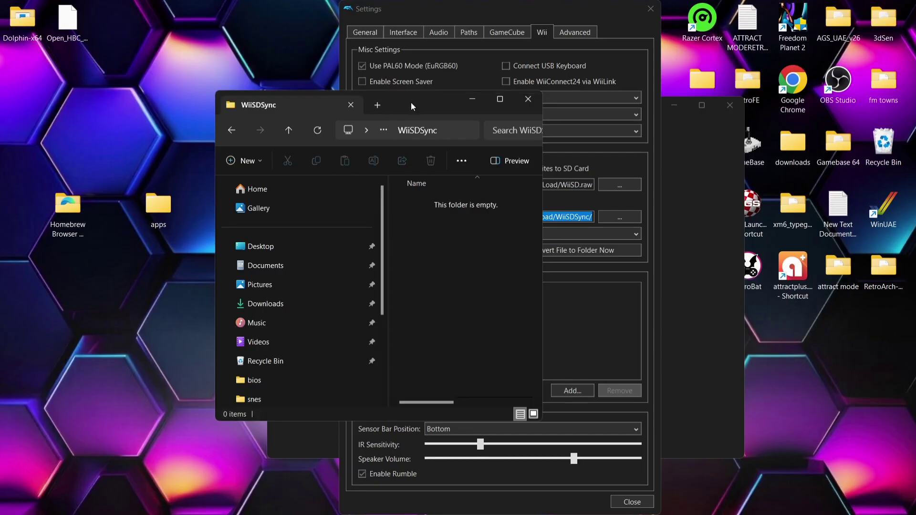
{"action": "left_click_drag", "start_coordinate": [411, 103], "coordinate": [603, 73]}
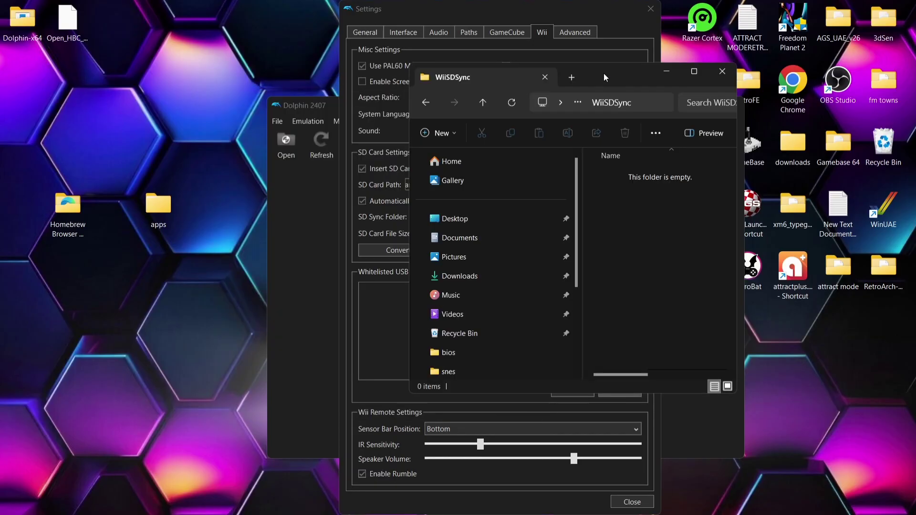
{"action": "double_click", "coordinate": [159, 205]}
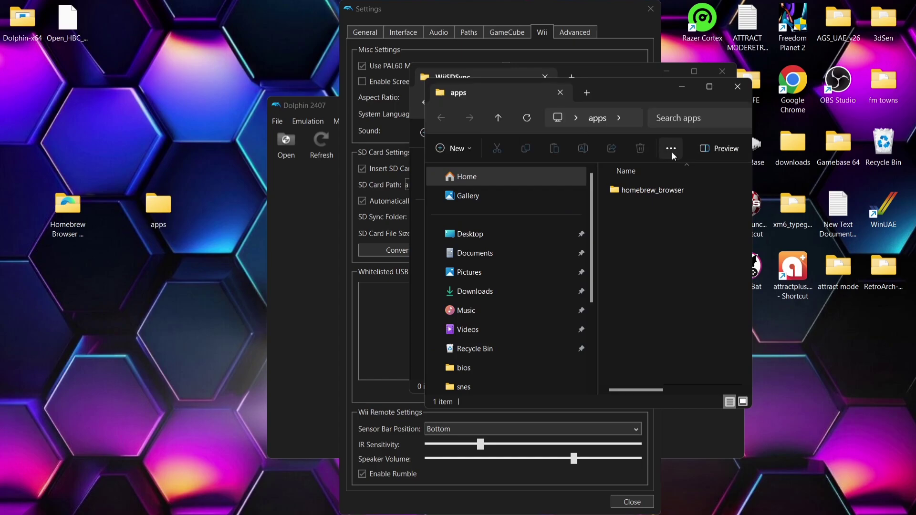
{"action": "left_click", "coordinate": [738, 87]}
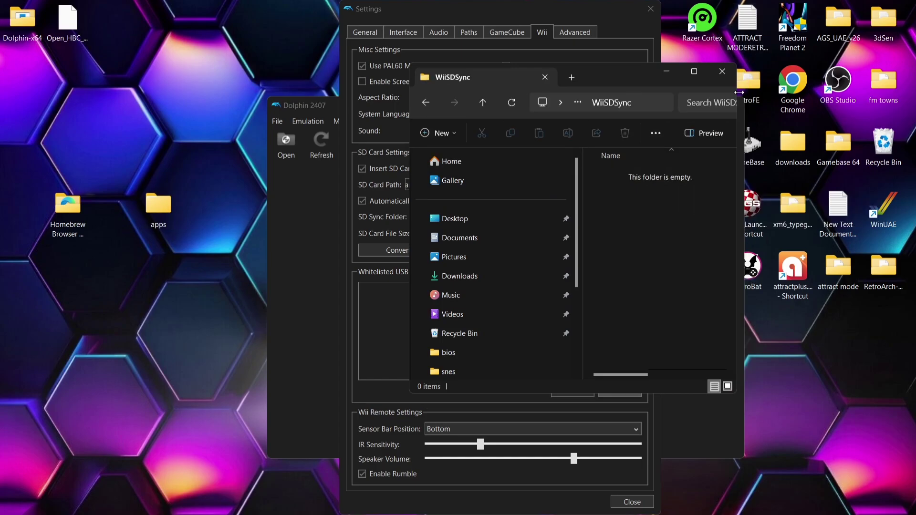
{"action": "left_click_drag", "start_coordinate": [169, 215], "coordinate": [677, 263]}
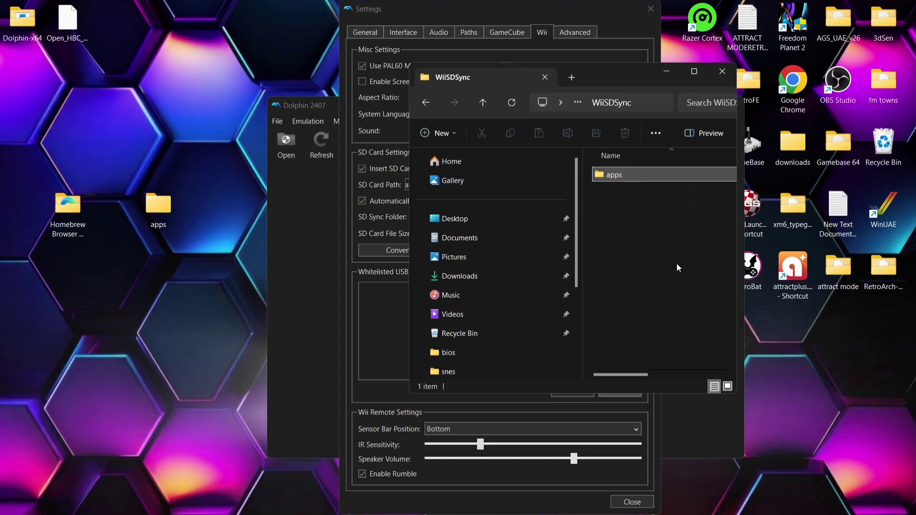
{"action": "left_click", "coordinate": [695, 70]}
{"action": "left_click", "coordinate": [651, 35]}
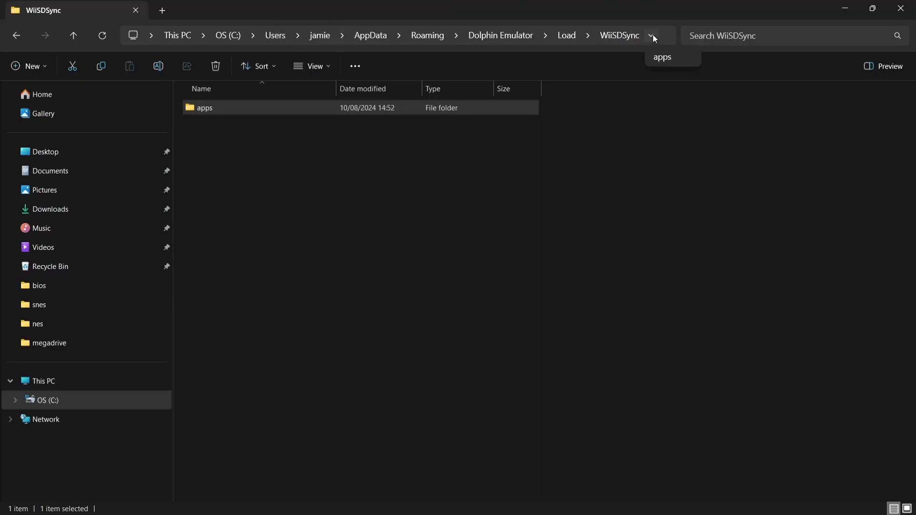
{"action": "left_click", "coordinate": [659, 56]}
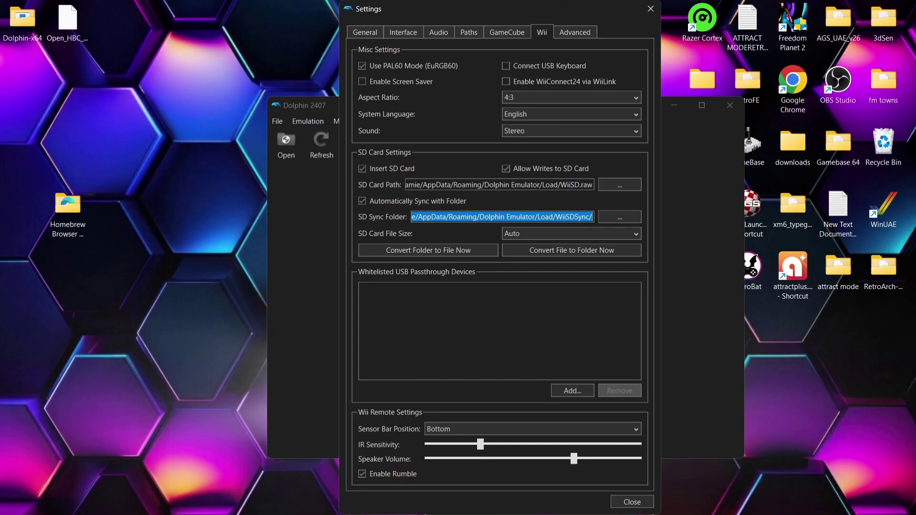
{"action": "left_click", "coordinate": [632, 502]}
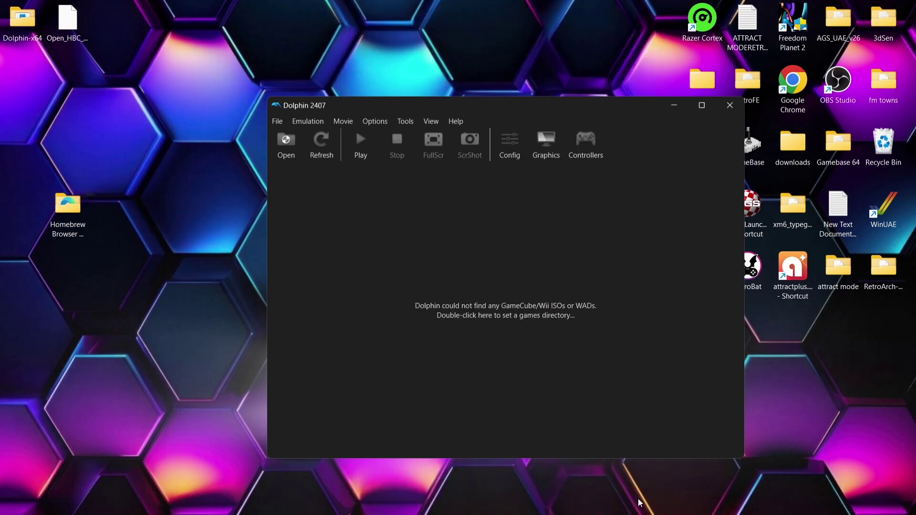
Step: Load Wii System Menu 4.3E, open the Homebrew Channel and load the Homebrew Browser app
{"action": "left_click", "coordinate": [430, 122]}
{"action": "mouse_move", "coordinate": [409, 123]}
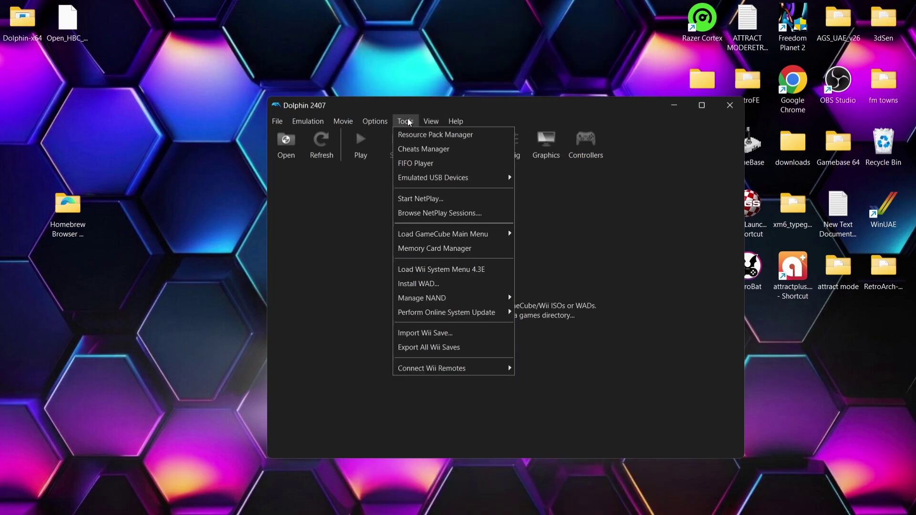
{"action": "left_click", "coordinate": [435, 270]}
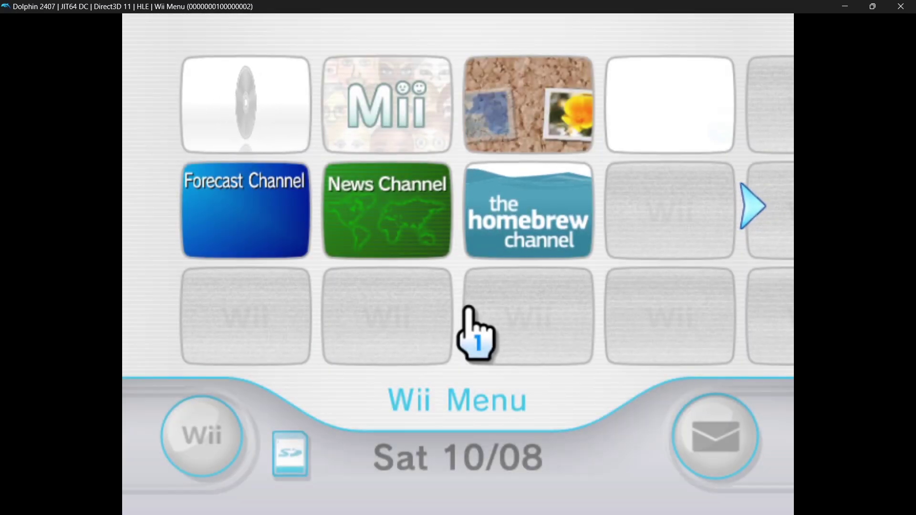
{"action": "left_click", "coordinate": [494, 200]}
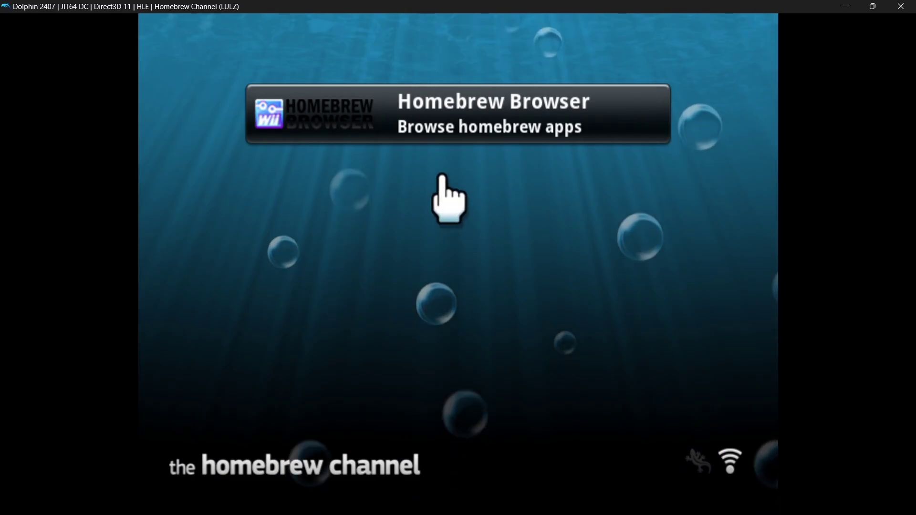
{"action": "left_click", "coordinate": [490, 114]}
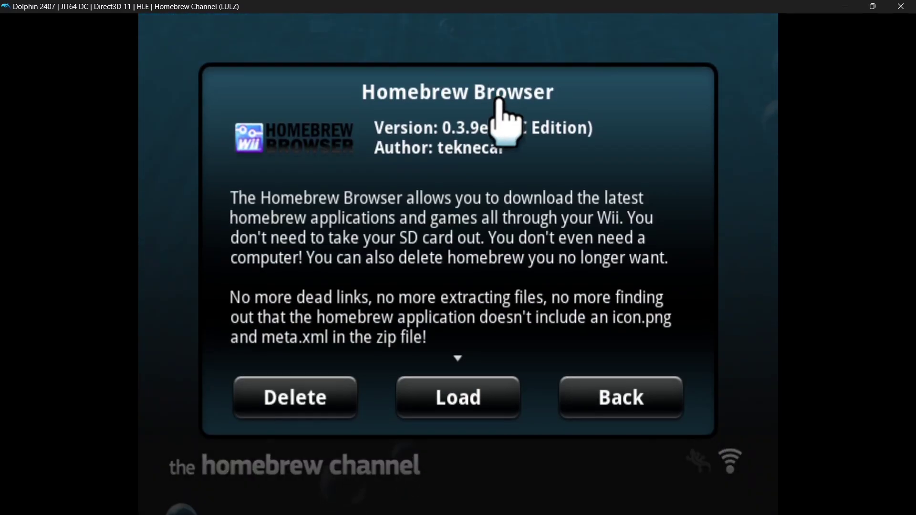
{"action": "left_click", "coordinate": [497, 407]}
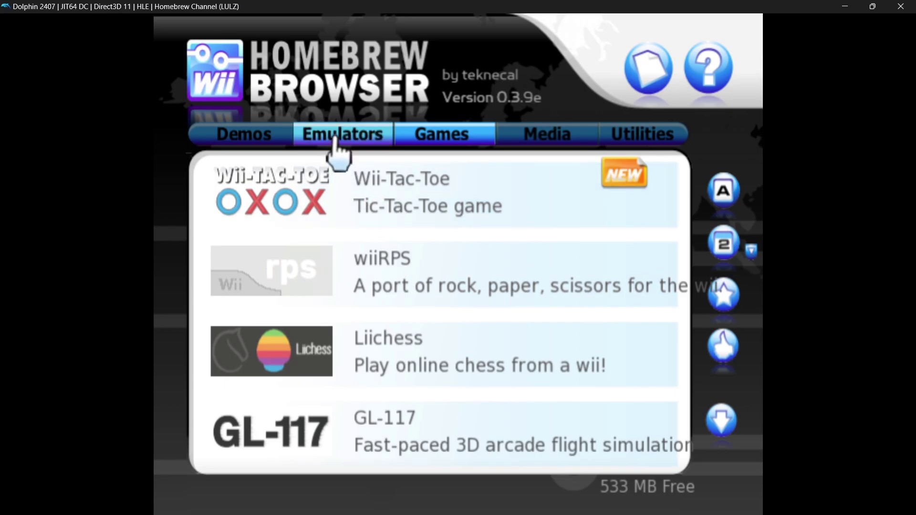
Step: Download the Snes9x GX emulator from the Emulators category and return to the list
{"action": "left_click", "coordinate": [330, 141]}
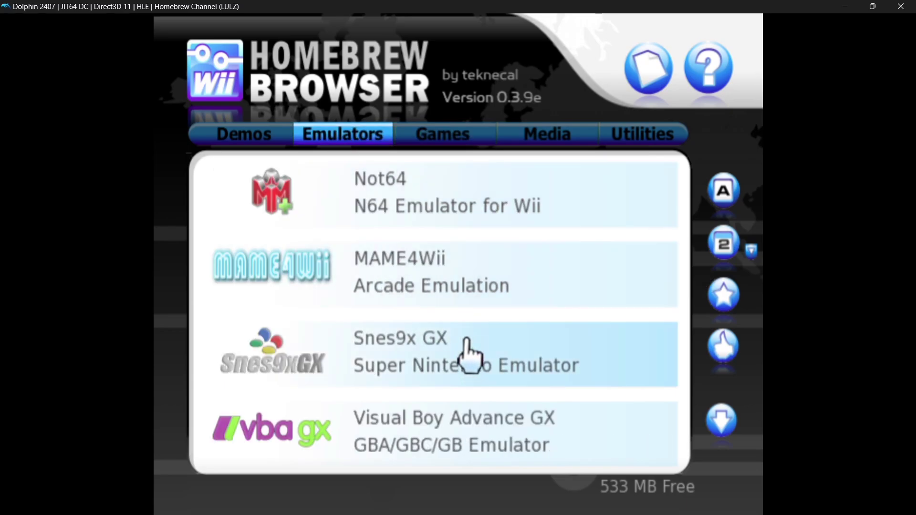
{"action": "left_click", "coordinate": [472, 353]}
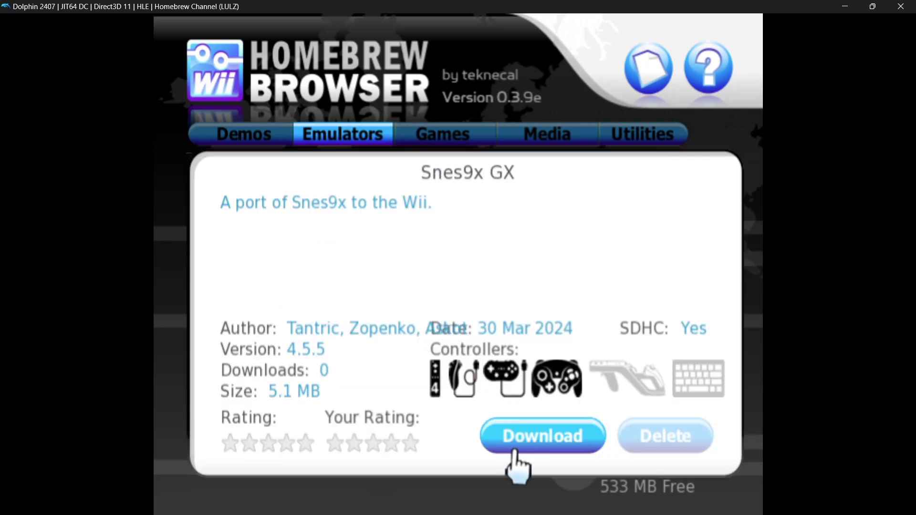
{"action": "left_click", "coordinate": [545, 439]}
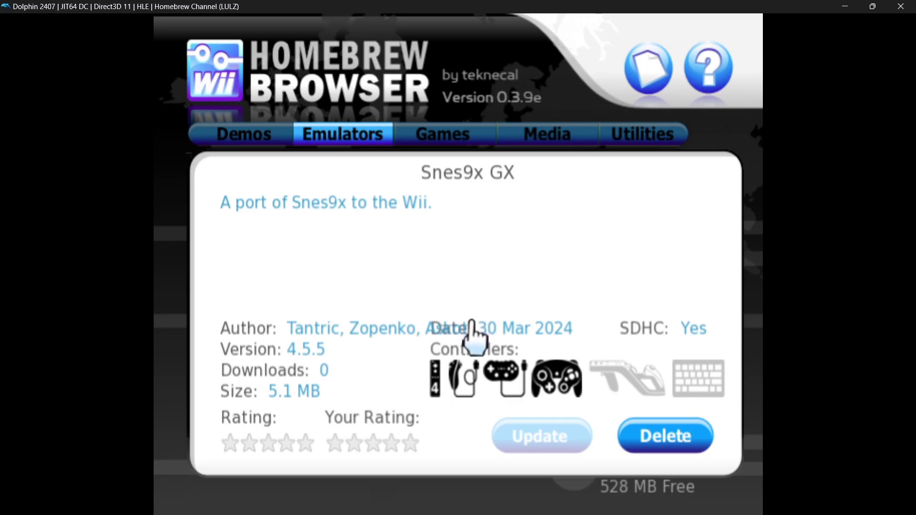
{"action": "right_click", "coordinate": [477, 333]}
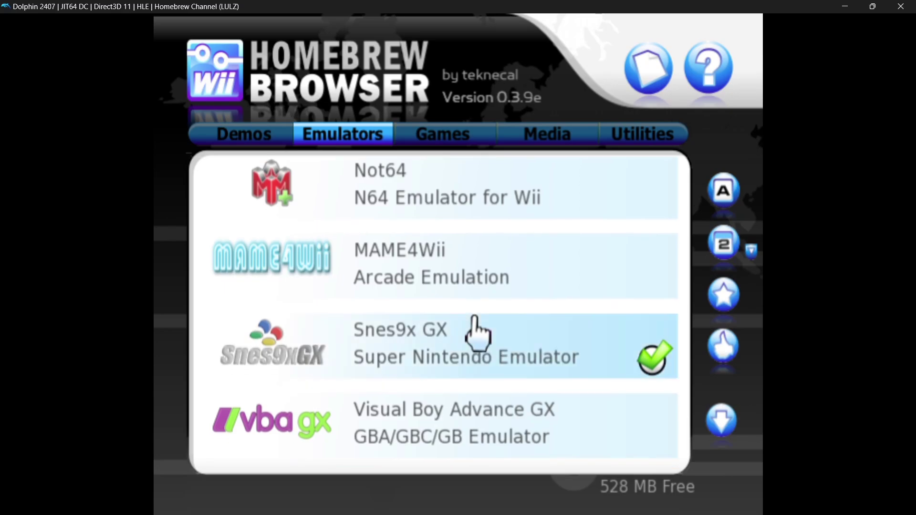
Step: Download the FCE Ultra GX emulator and return to the Emulators list
{"action": "scroll", "coordinate": [477, 333], "scroll_direction": "down", "scroll_amount": 2}
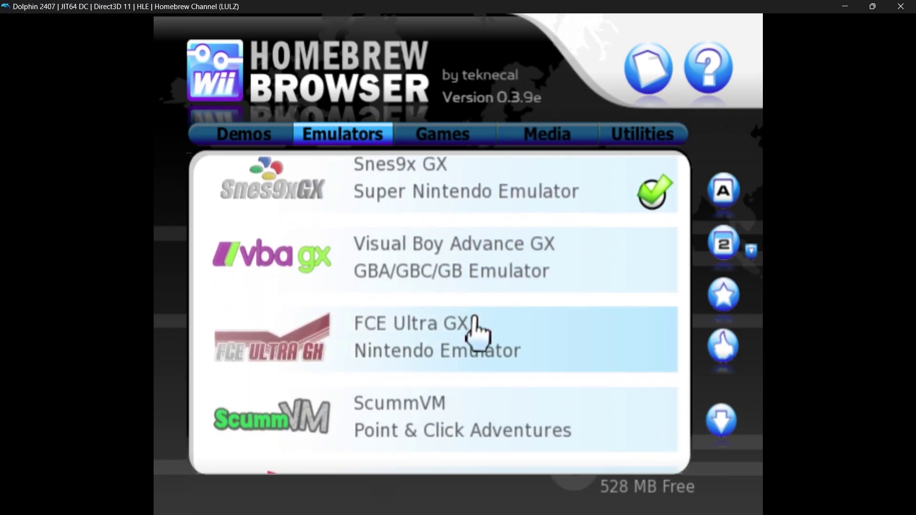
{"action": "left_click", "coordinate": [531, 348]}
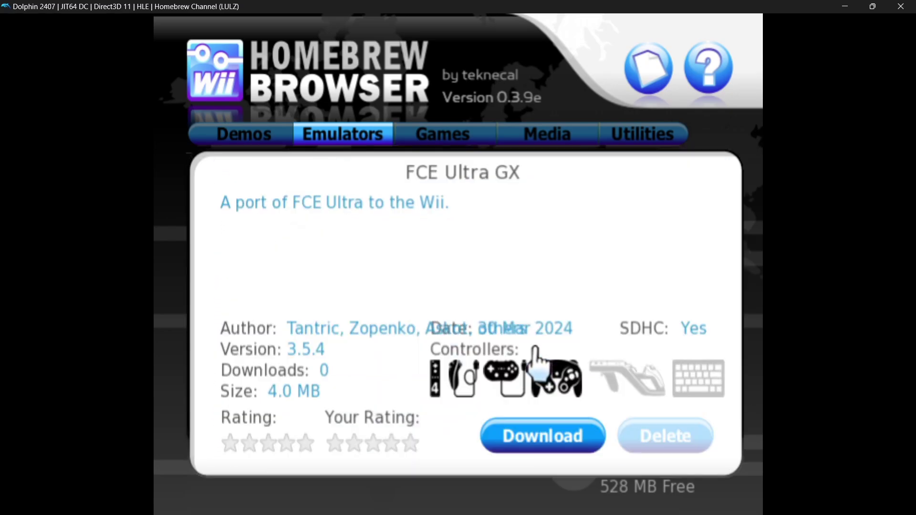
{"action": "left_click", "coordinate": [544, 436]}
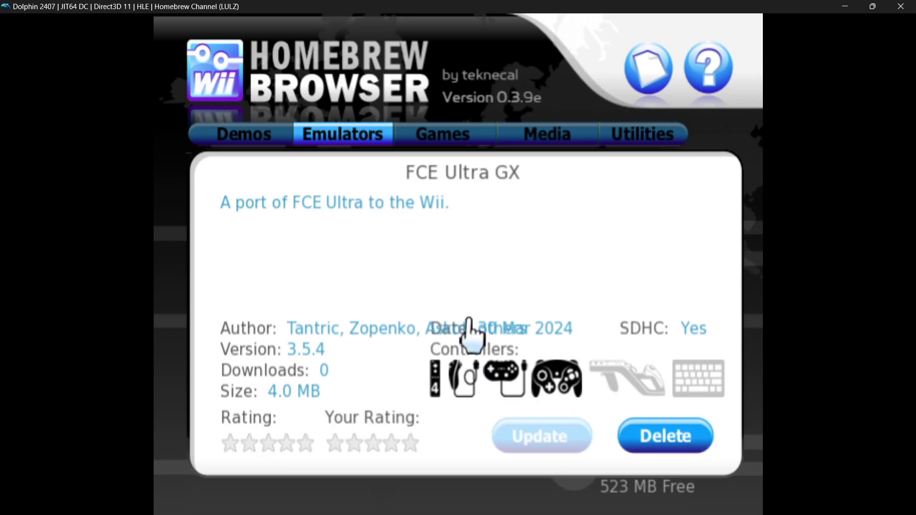
{"action": "right_click", "coordinate": [469, 334]}
Step: Browse the apps offered in the Emulators and Demos categories of the Homebrew Browser
{"action": "scroll", "coordinate": [468, 339], "scroll_direction": "up", "scroll_amount": 2}
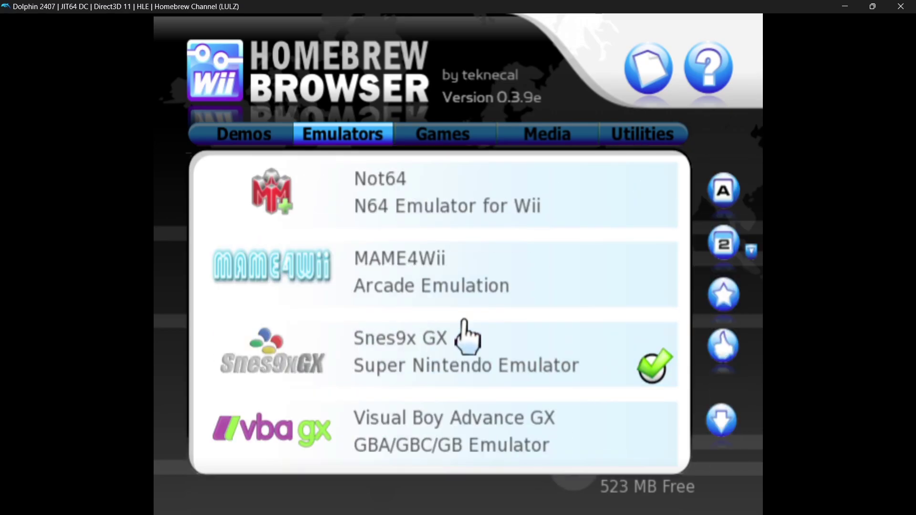
{"action": "scroll", "coordinate": [465, 334], "scroll_direction": "down", "scroll_amount": 3}
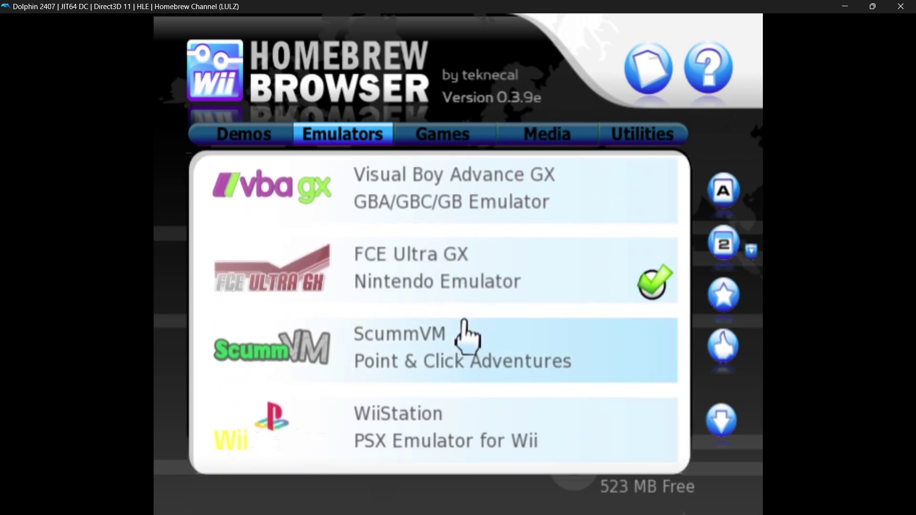
{"action": "scroll", "coordinate": [466, 334], "scroll_direction": "down", "scroll_amount": 3}
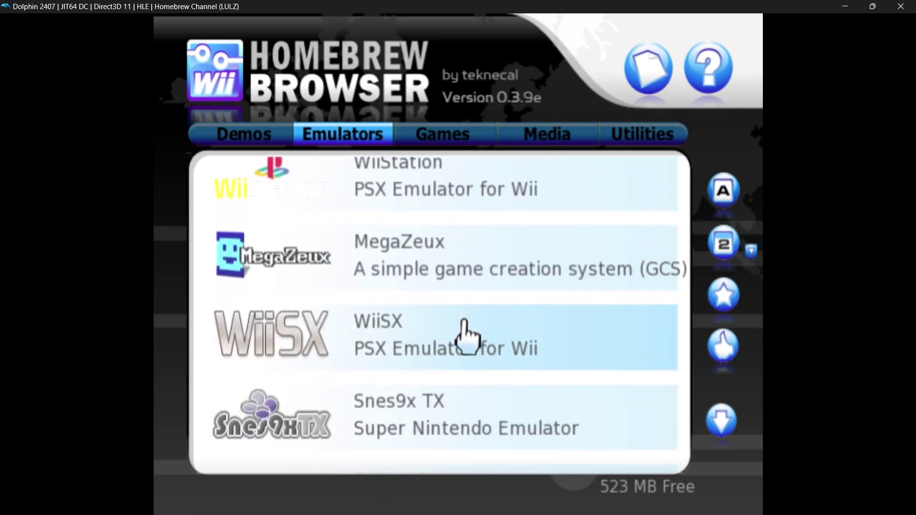
{"action": "scroll", "coordinate": [465, 334], "scroll_direction": "down", "scroll_amount": 1}
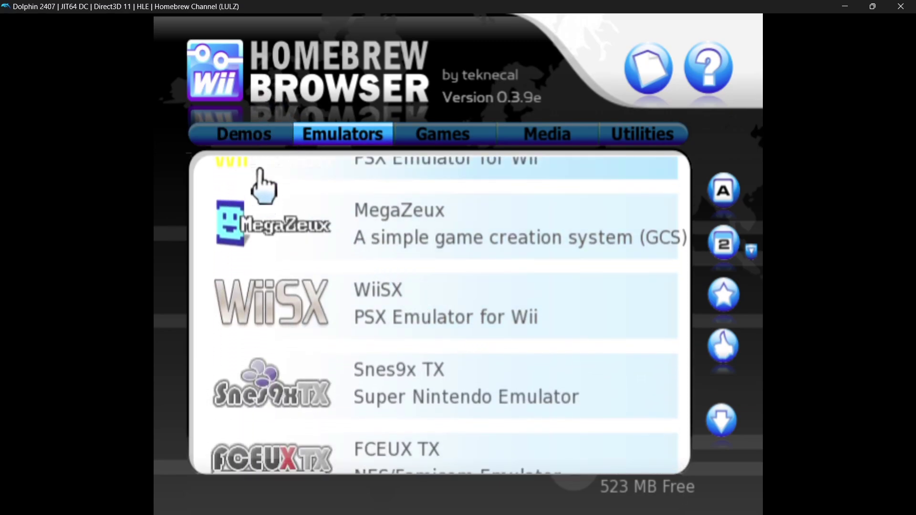
{"action": "left_click", "coordinate": [241, 134]}
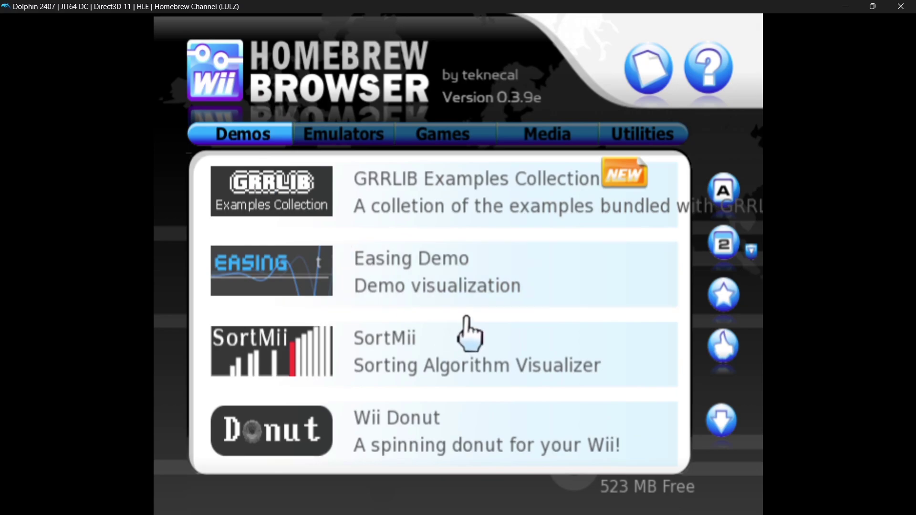
{"action": "scroll", "coordinate": [467, 317], "scroll_direction": "down", "scroll_amount": 2}
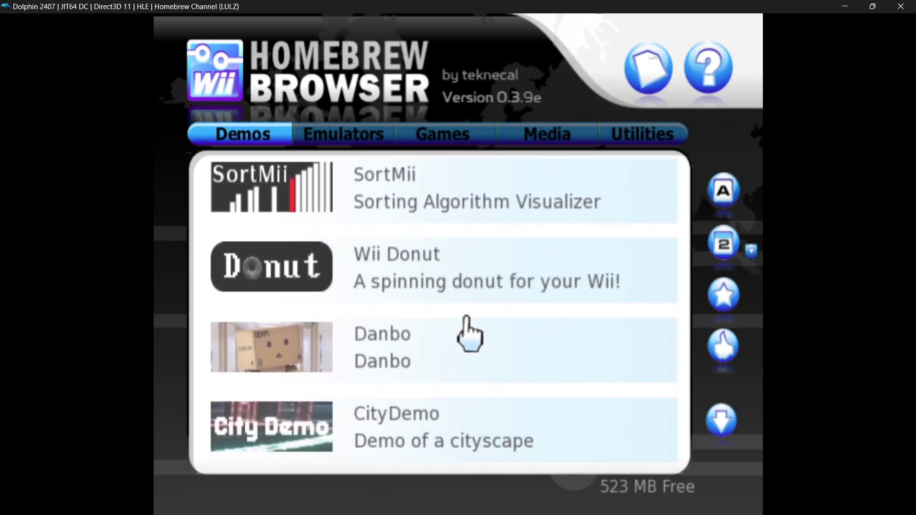
{"action": "scroll", "coordinate": [466, 334], "scroll_direction": "down", "scroll_amount": 3}
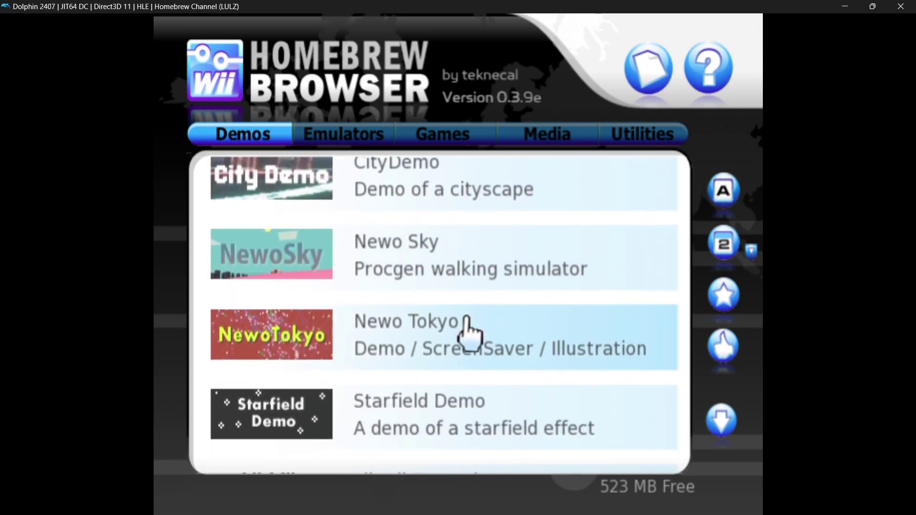
{"action": "scroll", "coordinate": [467, 317], "scroll_direction": "down", "scroll_amount": 2}
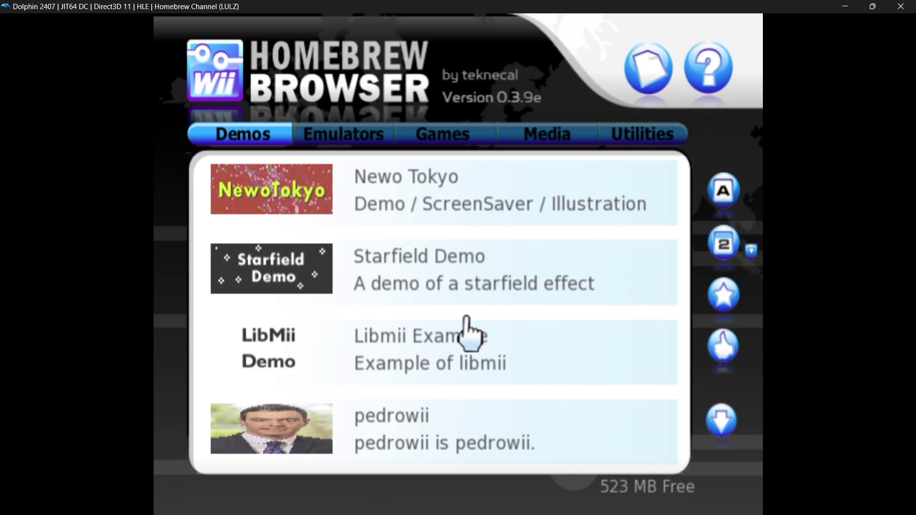
Step: Browse the apps in the Games, Media and Utilities categories of the Homebrew Browser and view the installed apps
{"action": "left_click", "coordinate": [407, 136]}
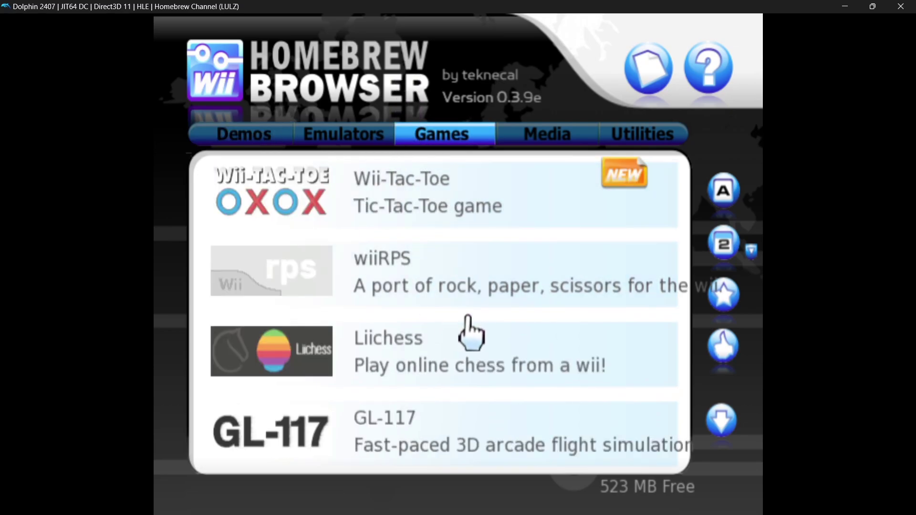
{"action": "scroll", "coordinate": [470, 334], "scroll_direction": "down", "scroll_amount": 3}
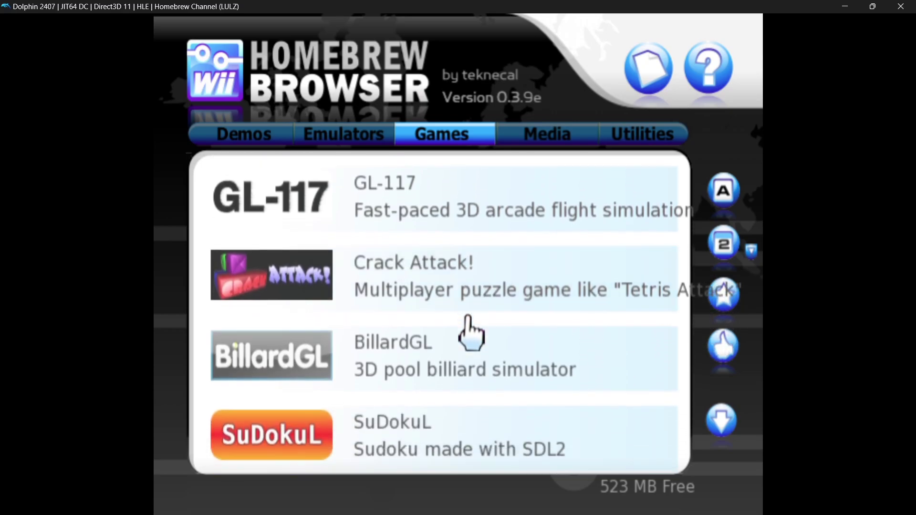
{"action": "scroll", "coordinate": [470, 334], "scroll_direction": "down", "scroll_amount": 2}
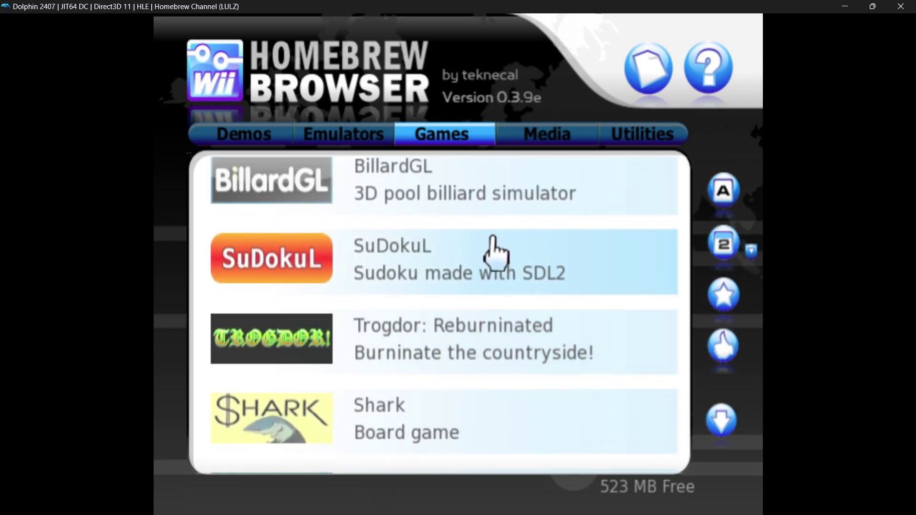
{"action": "left_click", "coordinate": [546, 136]}
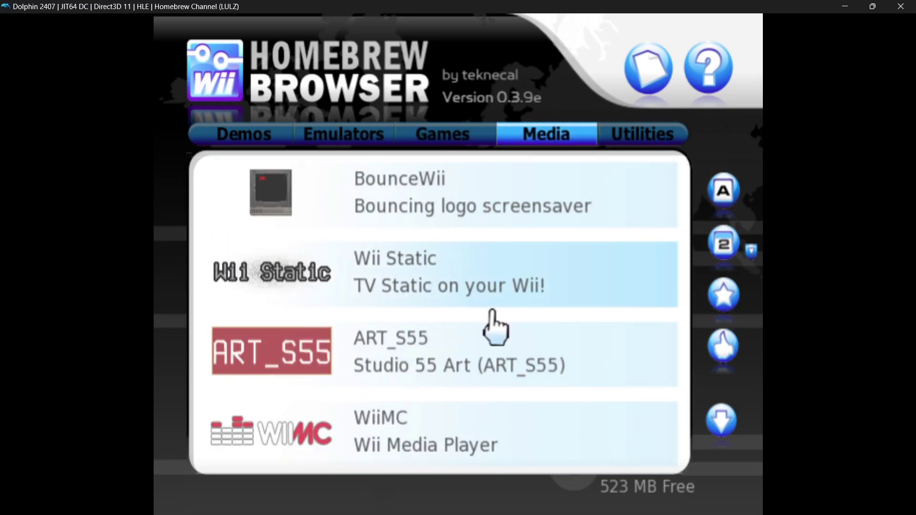
{"action": "scroll", "coordinate": [492, 311], "scroll_direction": "down", "scroll_amount": 3}
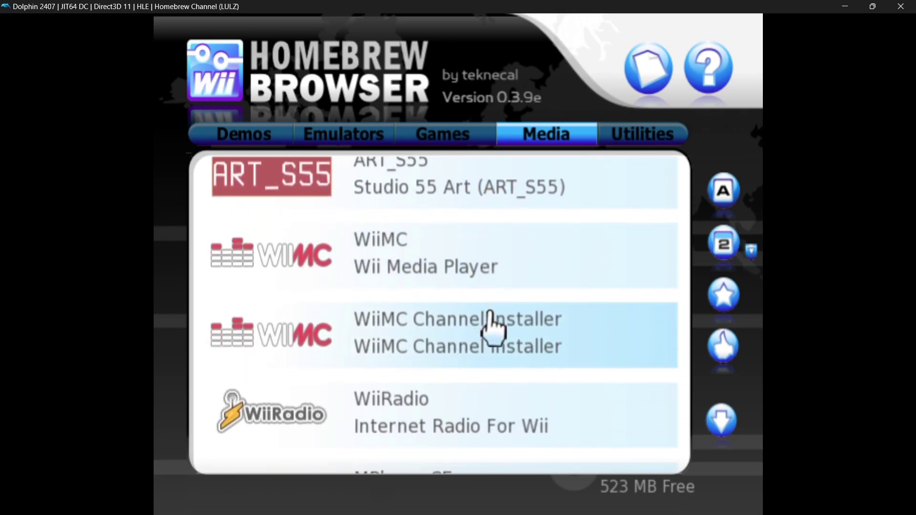
{"action": "scroll", "coordinate": [490, 312], "scroll_direction": "down", "scroll_amount": 1}
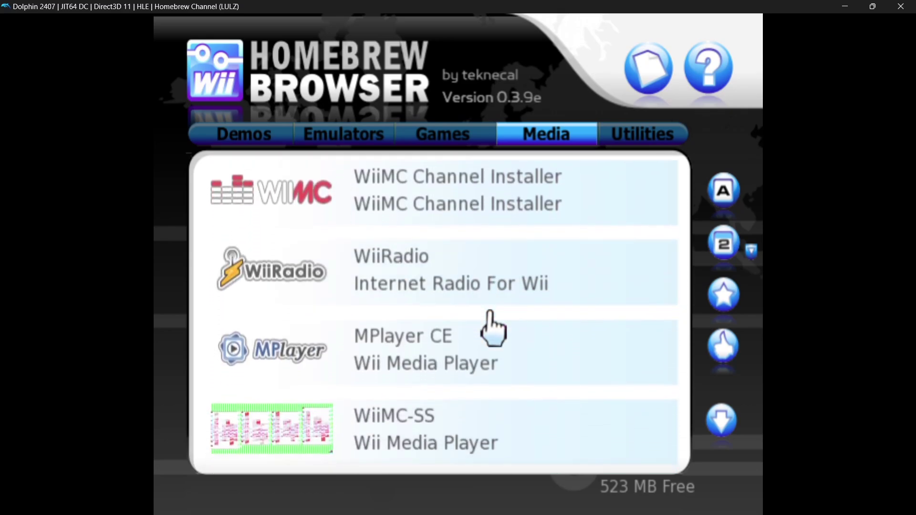
{"action": "left_click", "coordinate": [671, 136]}
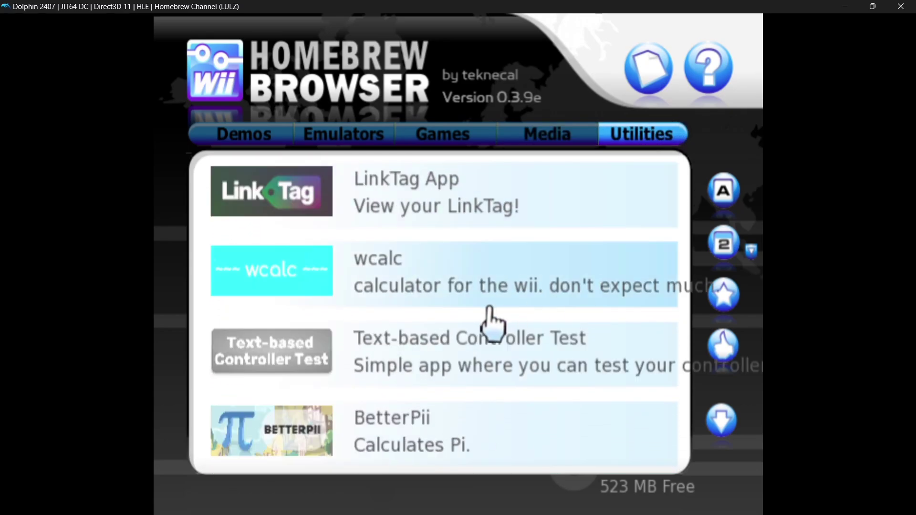
{"action": "scroll", "coordinate": [490, 312], "scroll_direction": "down", "scroll_amount": 3}
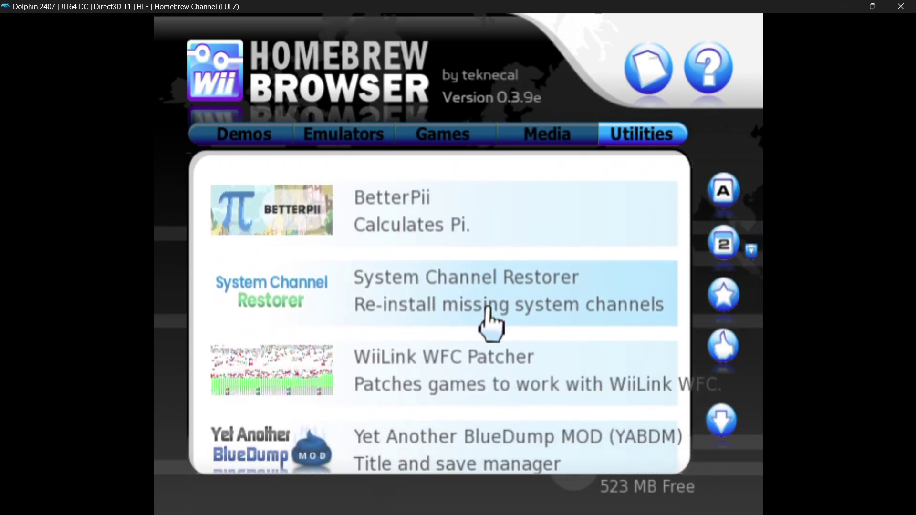
{"action": "scroll", "coordinate": [489, 315], "scroll_direction": "down", "scroll_amount": 1}
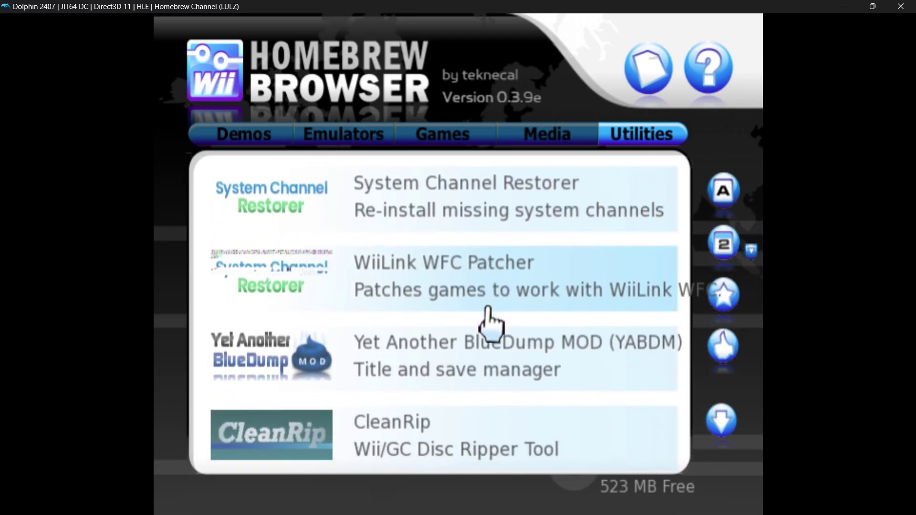
{"action": "scroll", "coordinate": [490, 319], "scroll_direction": "up", "scroll_amount": 2}
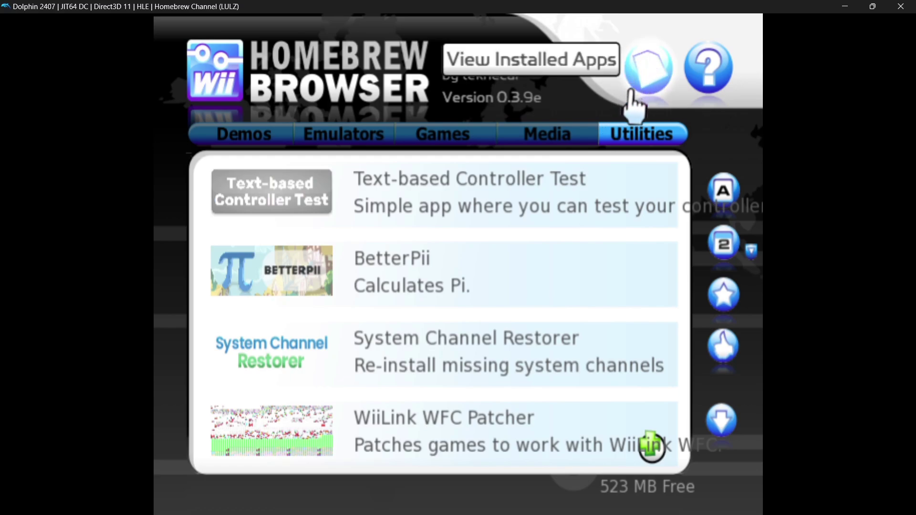
{"action": "left_click", "coordinate": [642, 53]}
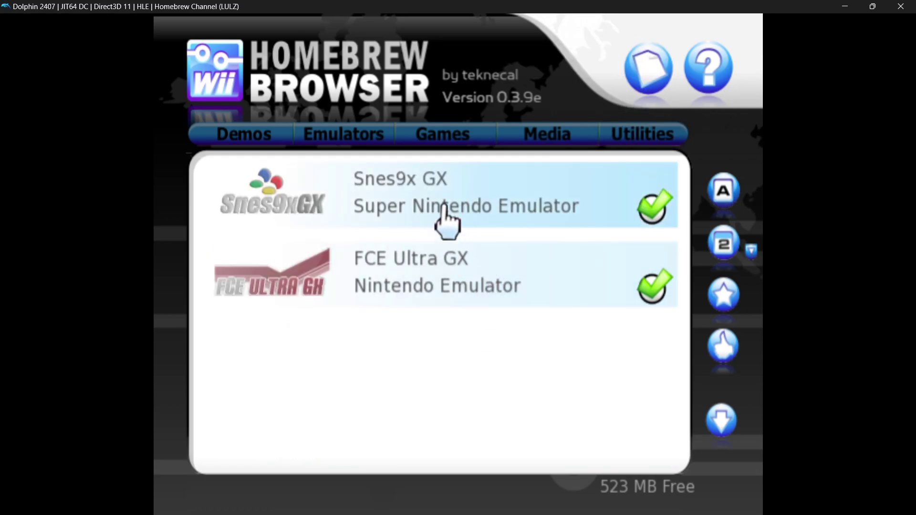
{"action": "left_click", "coordinate": [422, 201]}
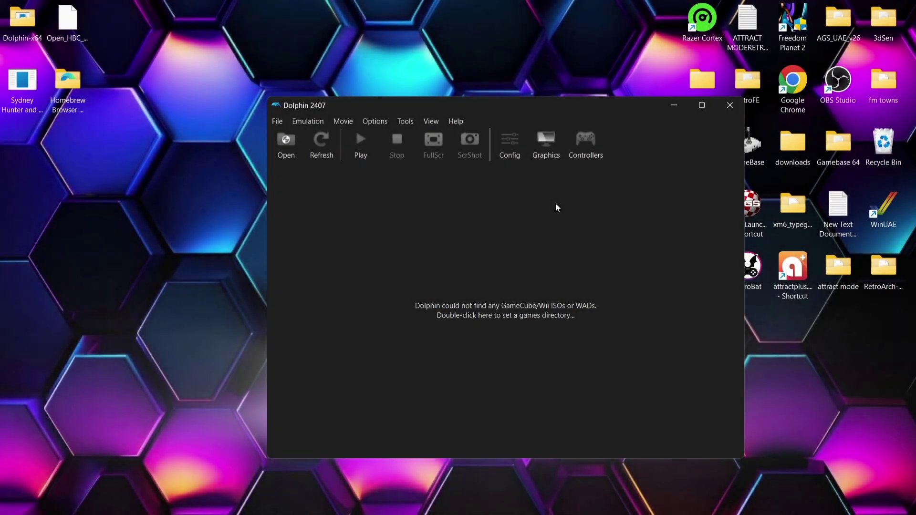
Step: Copy the SD sync folder path from Dolphin's Wii settings
{"action": "left_click", "coordinate": [517, 154]}
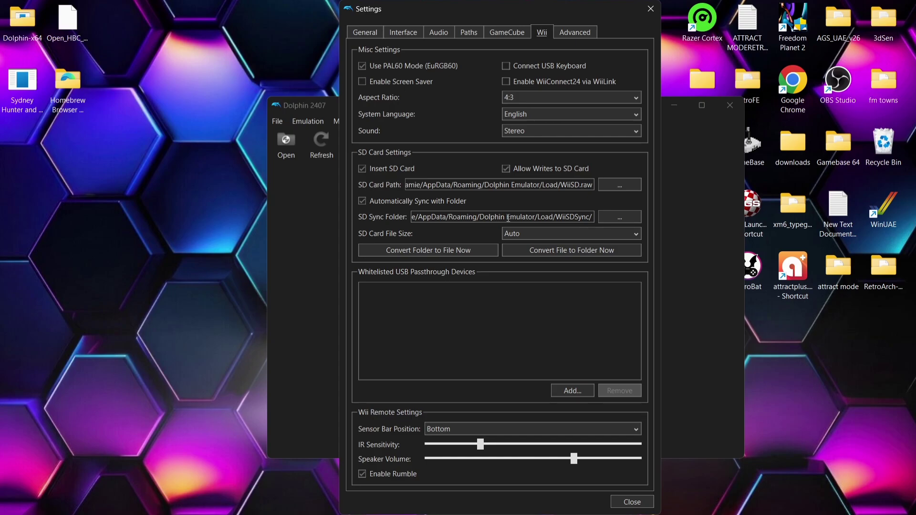
{"action": "triple_click", "coordinate": [509, 218]}
{"action": "right_click", "coordinate": [508, 217]}
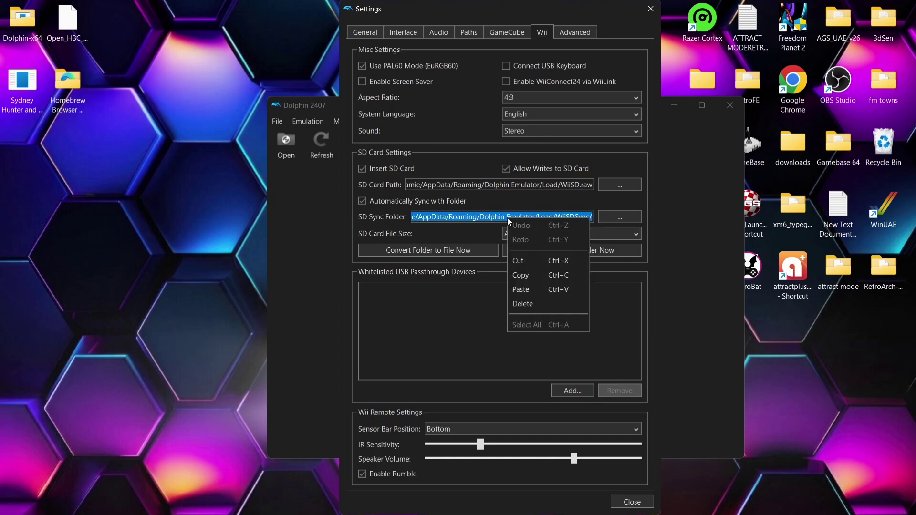
{"action": "left_click", "coordinate": [524, 275]}
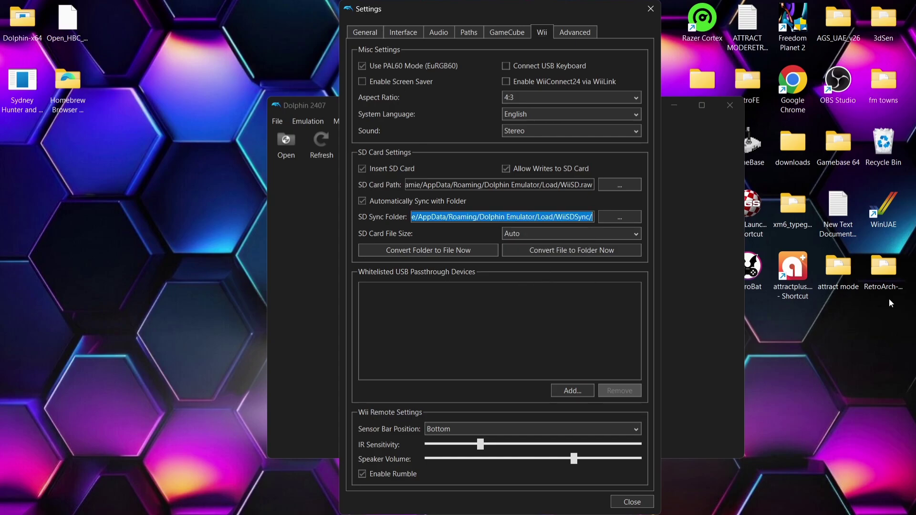
Step: Switch to File Explorer, go to the copied WiiSDSync path and open its apps folder
{"action": "double_click", "coordinate": [843, 279]}
{"action": "double_click", "coordinate": [404, 85]}
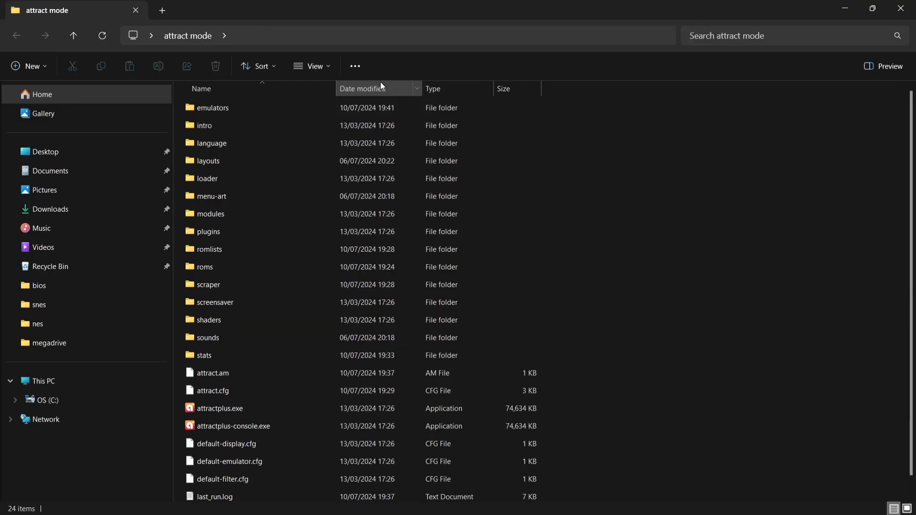
{"action": "left_click", "coordinate": [350, 39]}
{"action": "right_click", "coordinate": [350, 39]}
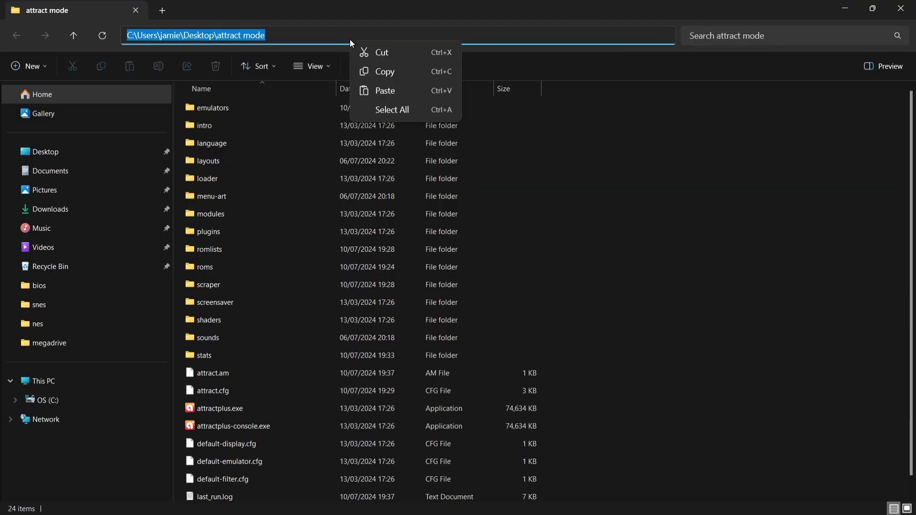
{"action": "left_click", "coordinate": [383, 91]}
{"action": "key", "text": "Return"}
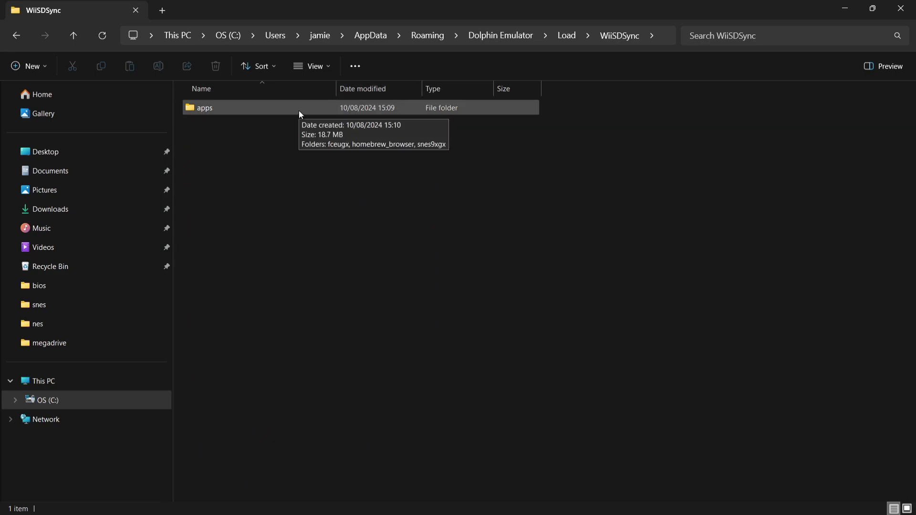
{"action": "double_click", "coordinate": [301, 114]}
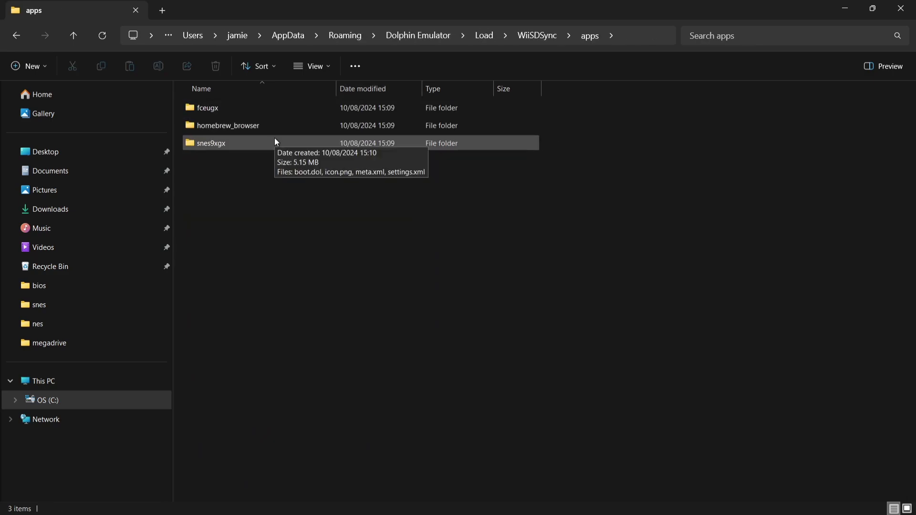
Step: Examine the contents of the snes9xgx, fceugx and homebrew_browser folders and return to the apps folder
{"action": "double_click", "coordinate": [276, 142]}
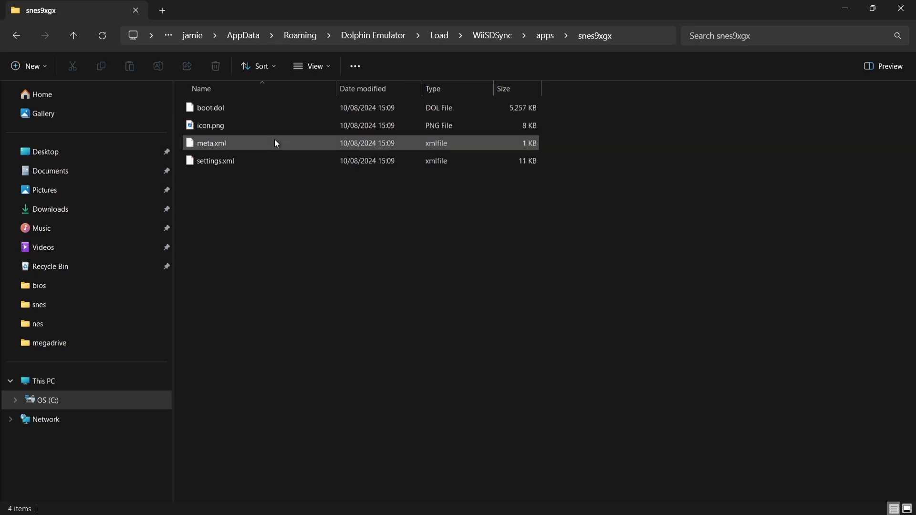
{"action": "left_click", "coordinate": [13, 38]}
{"action": "double_click", "coordinate": [288, 113]}
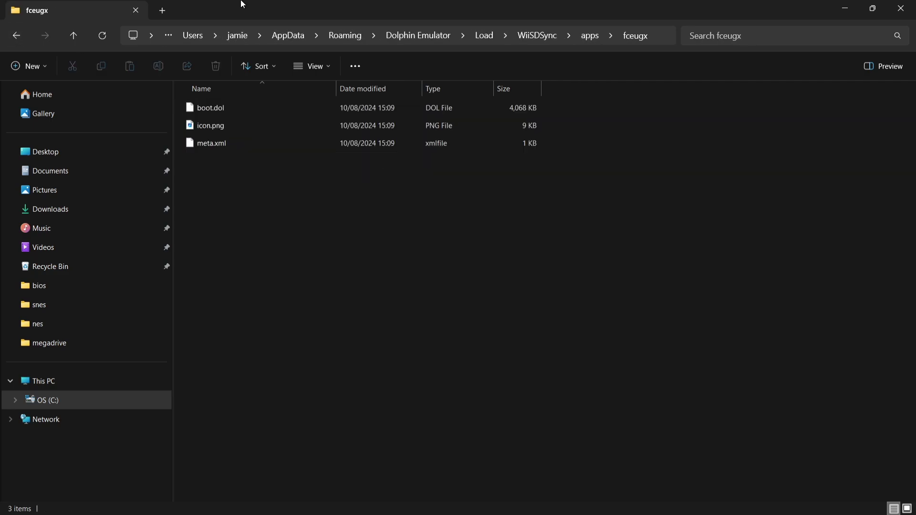
{"action": "left_click", "coordinate": [14, 42]}
{"action": "double_click", "coordinate": [222, 120]}
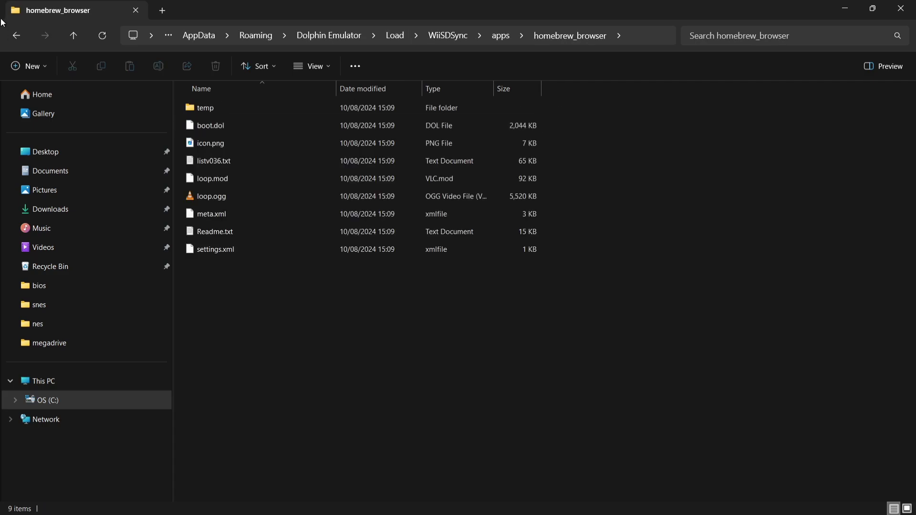
{"action": "left_click", "coordinate": [21, 37]}
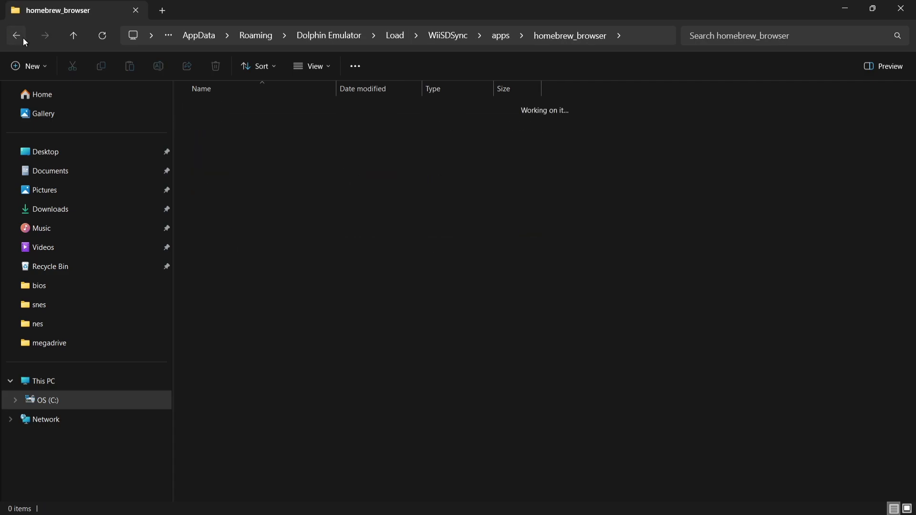
Step: Create a new folder named snesgames in the apps folder
{"action": "right_click", "coordinate": [298, 195]}
{"action": "mouse_move", "coordinate": [338, 270]}
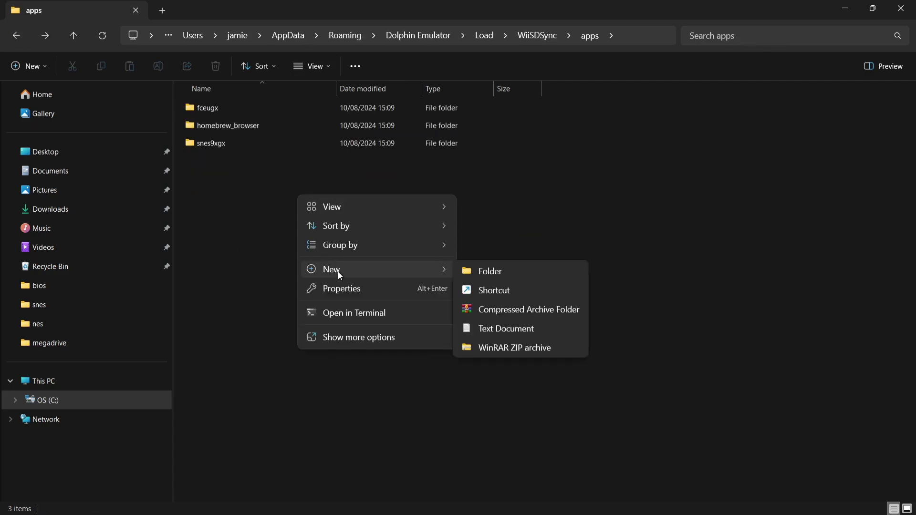
{"action": "left_click", "coordinate": [526, 271]}
{"action": "type", "text": "sn"}
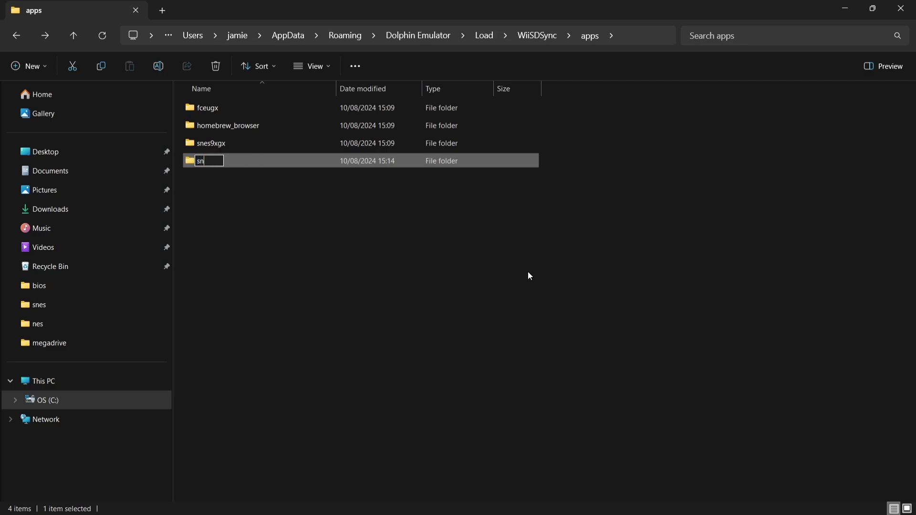
{"action": "type", "text": "esgames"}
{"action": "key", "text": "Return"}
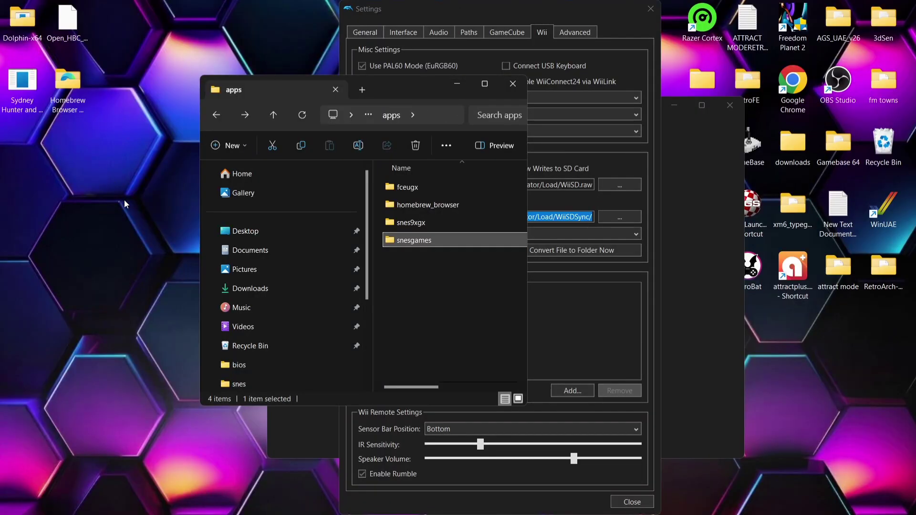
Step: Move the Sydney Hunter game file from the desktop into the snesgames folder and close File Explorer and the Dolphin settings
{"action": "left_click", "coordinate": [19, 95]}
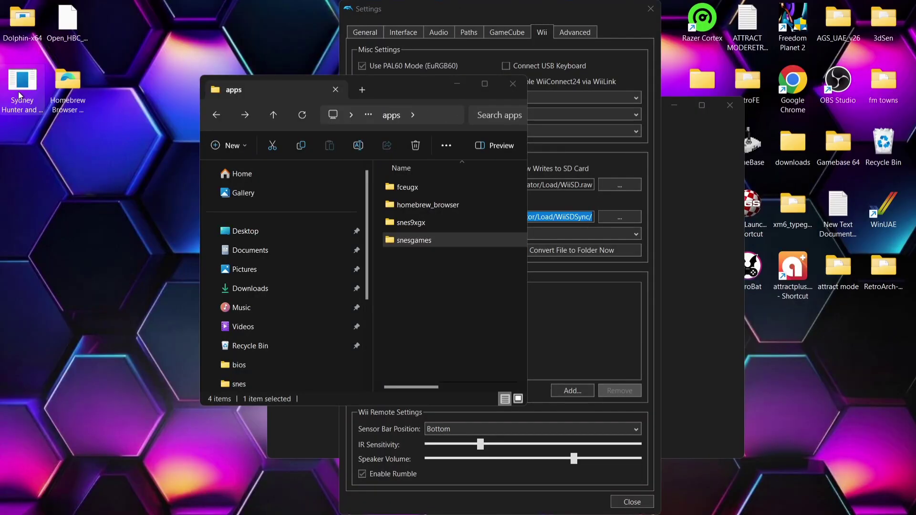
{"action": "left_click_drag", "start_coordinate": [20, 96], "coordinate": [430, 243]}
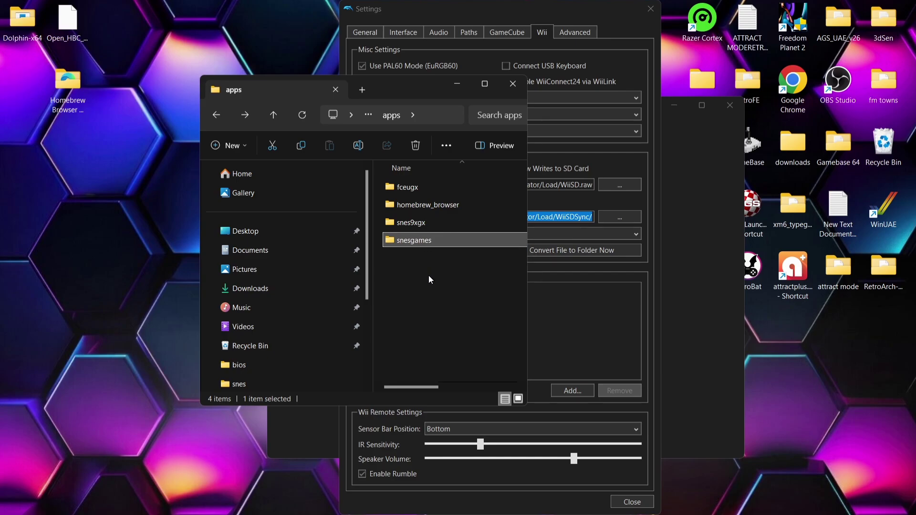
{"action": "left_click", "coordinate": [513, 83]}
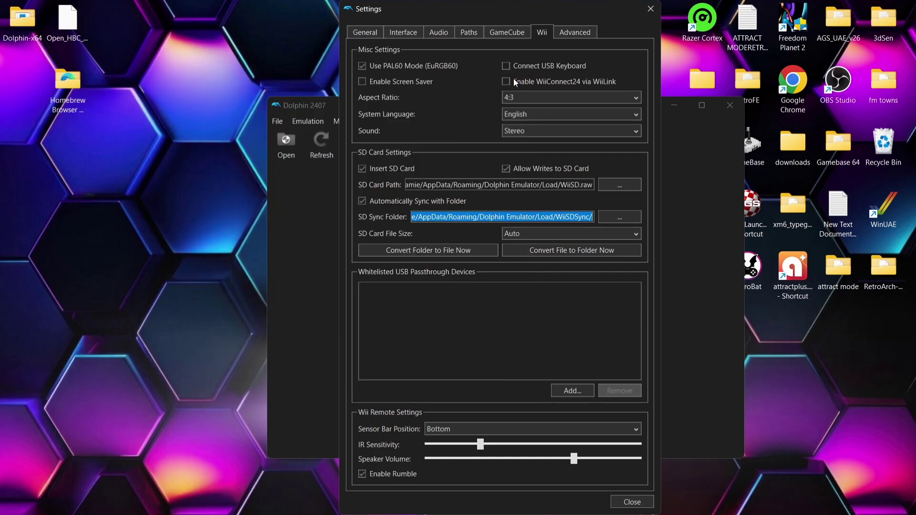
{"action": "left_click", "coordinate": [618, 502]}
Step: Load Wii System Menu 4.3E in Dolphin and open the Homebrew Channel
{"action": "left_click", "coordinate": [405, 121]}
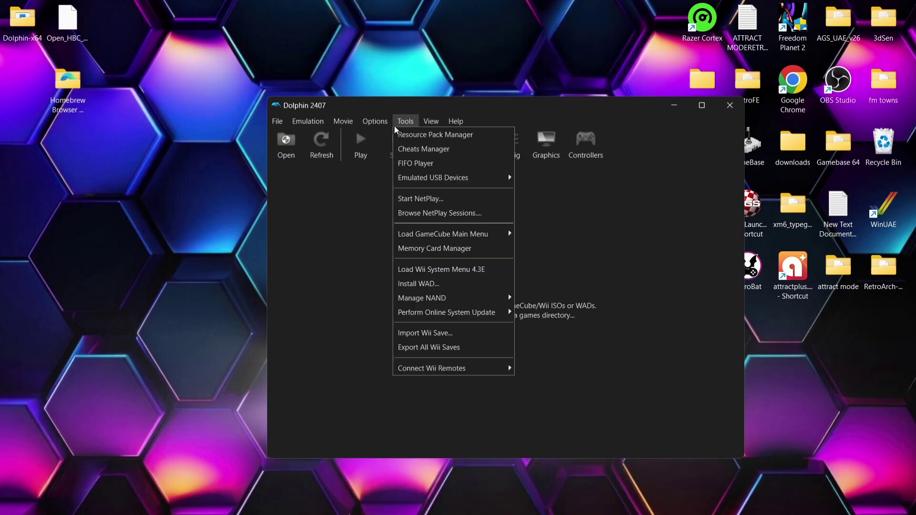
{"action": "left_click", "coordinate": [453, 270]}
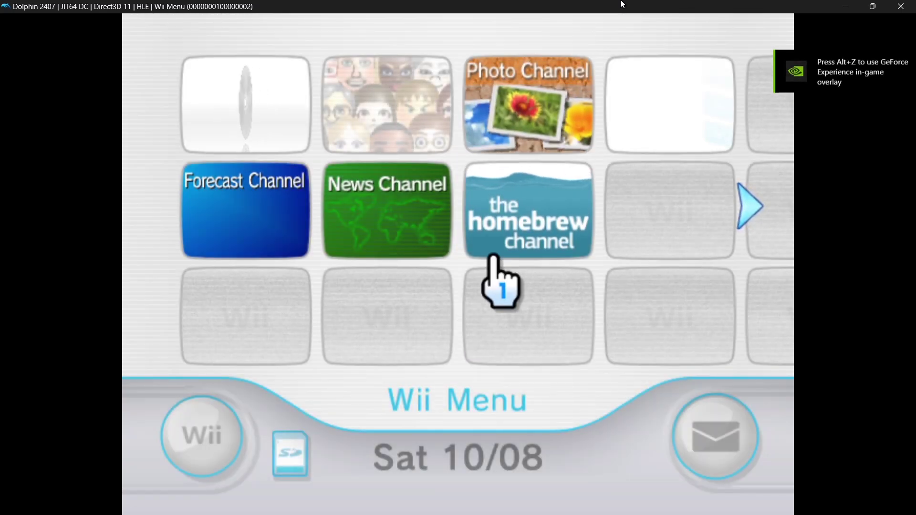
{"action": "left_click", "coordinate": [523, 223]}
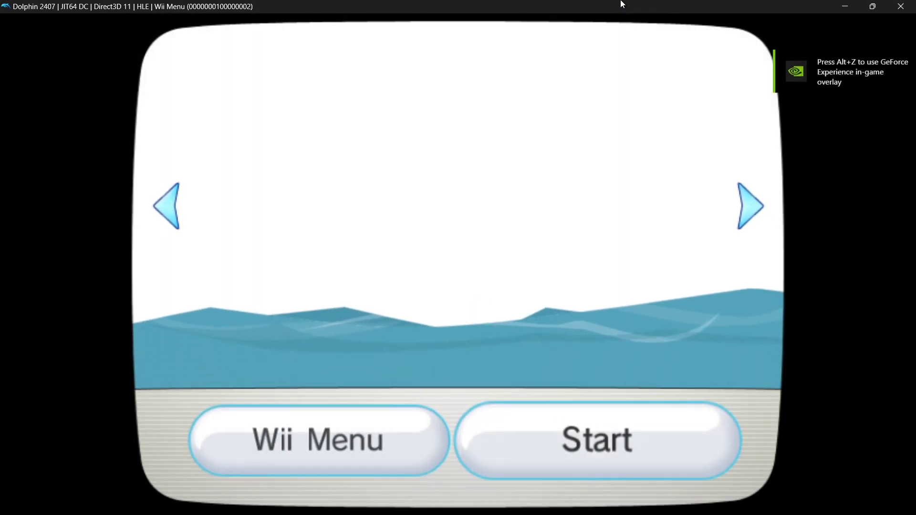